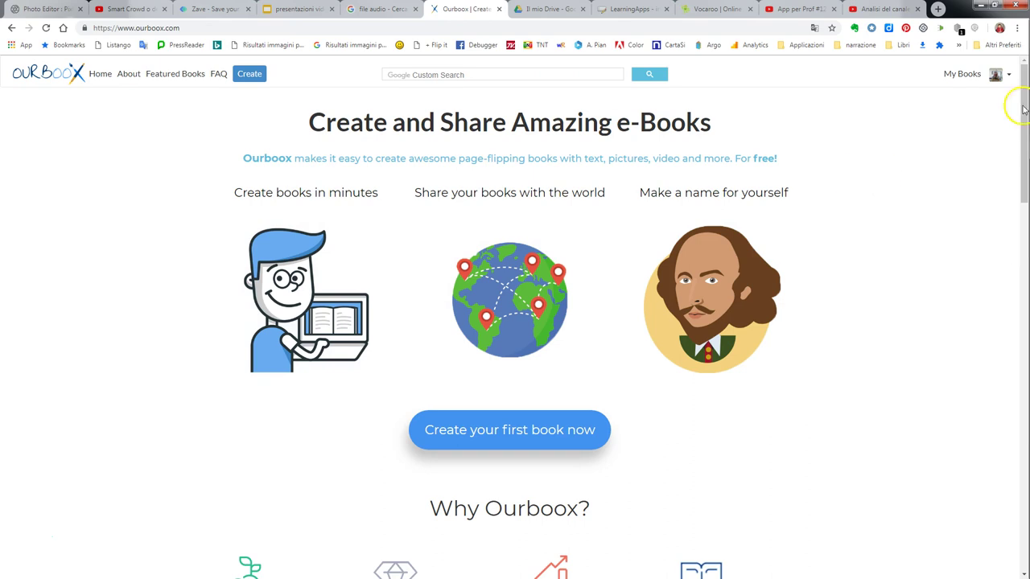
Import DigComp2-1_ITA.pdf from My Books as a new Ourboox book.
click(960, 74)
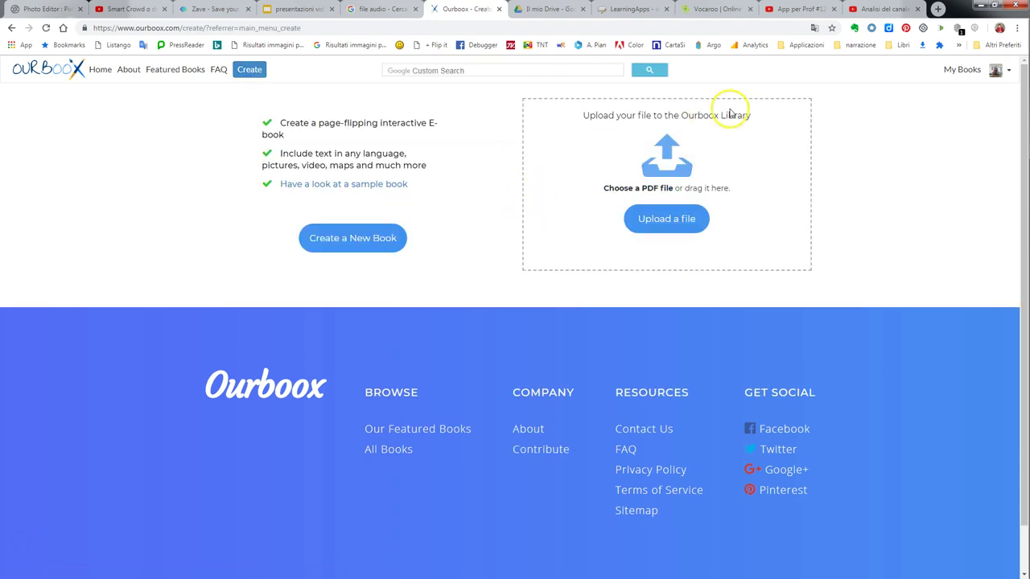
click(667, 224)
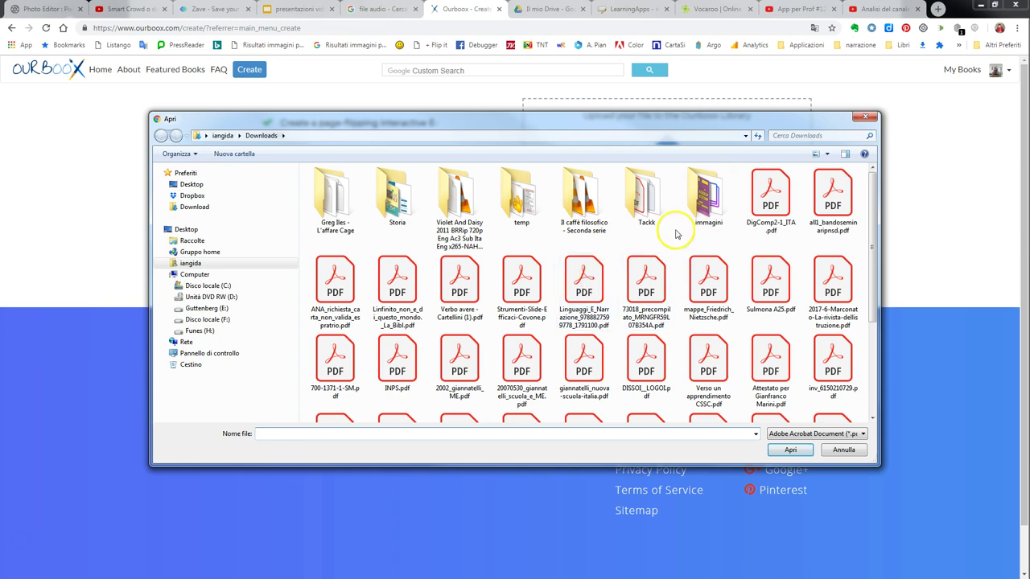
click(780, 194)
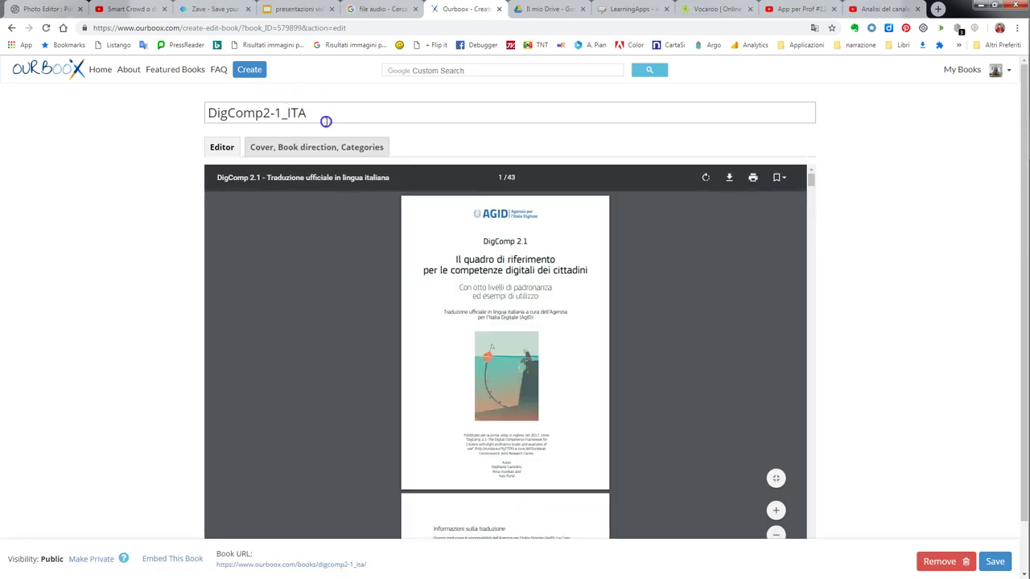
Look over the DigComp2-1_ITA book's cover settings, then return to its page editor.
click(364, 150)
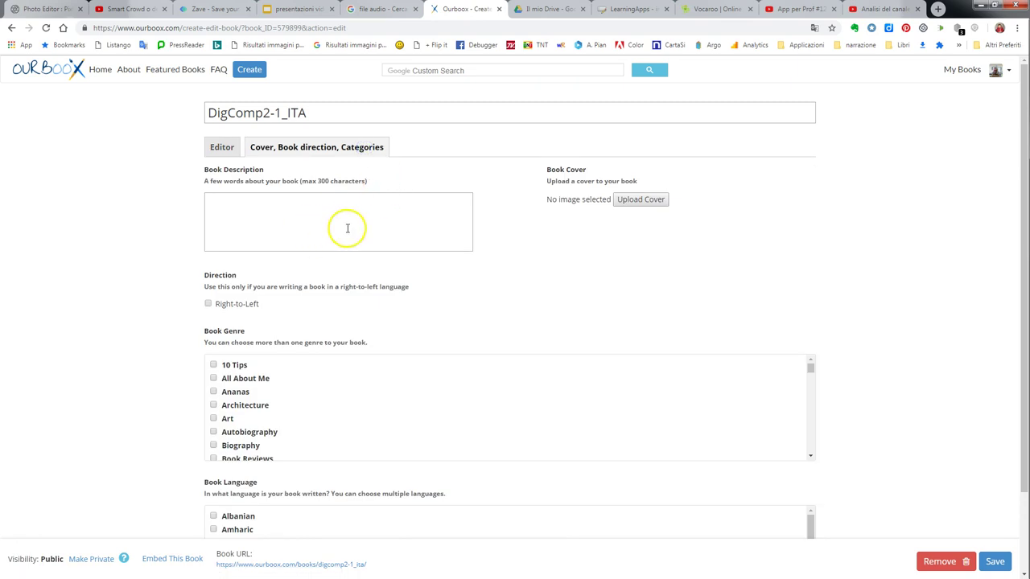
click(227, 150)
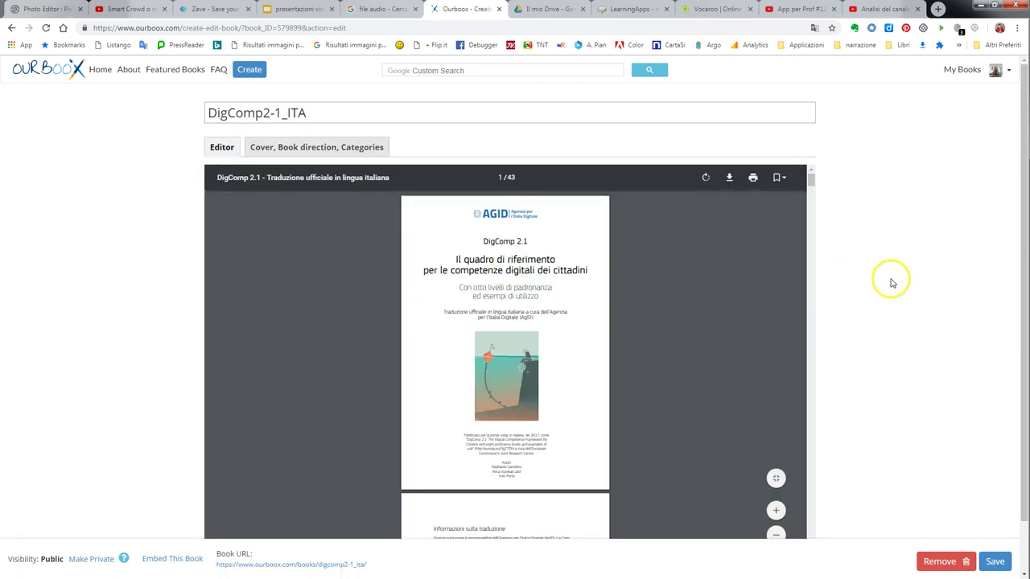
scroll(892, 282, down, 1)
Preview the published DigComp2-1_ITA book in the reader and return to the Create page.
click(373, 567)
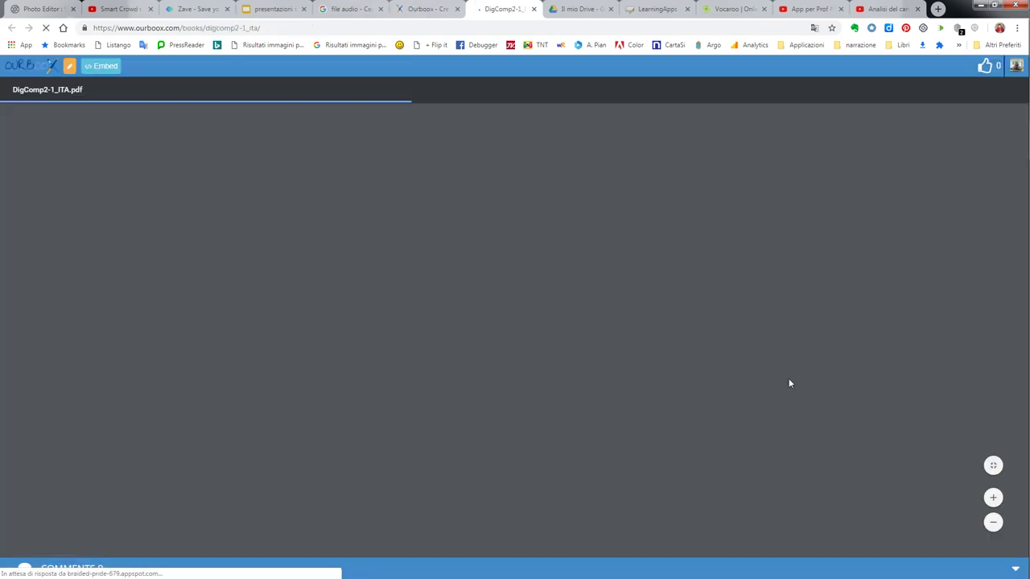
scroll(794, 374, down, 3)
scroll(797, 370, down, 10)
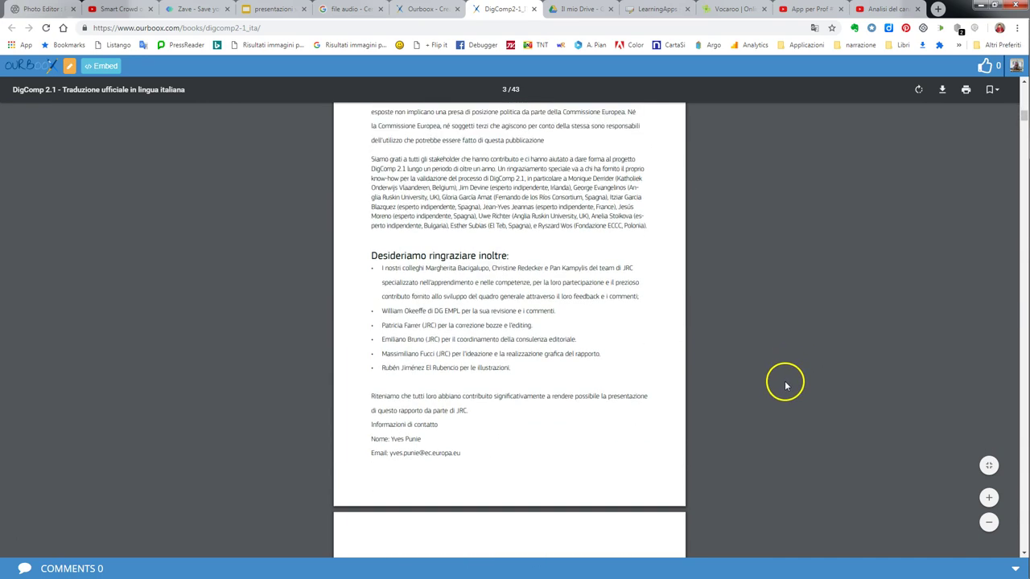
scroll(786, 387, down, 2)
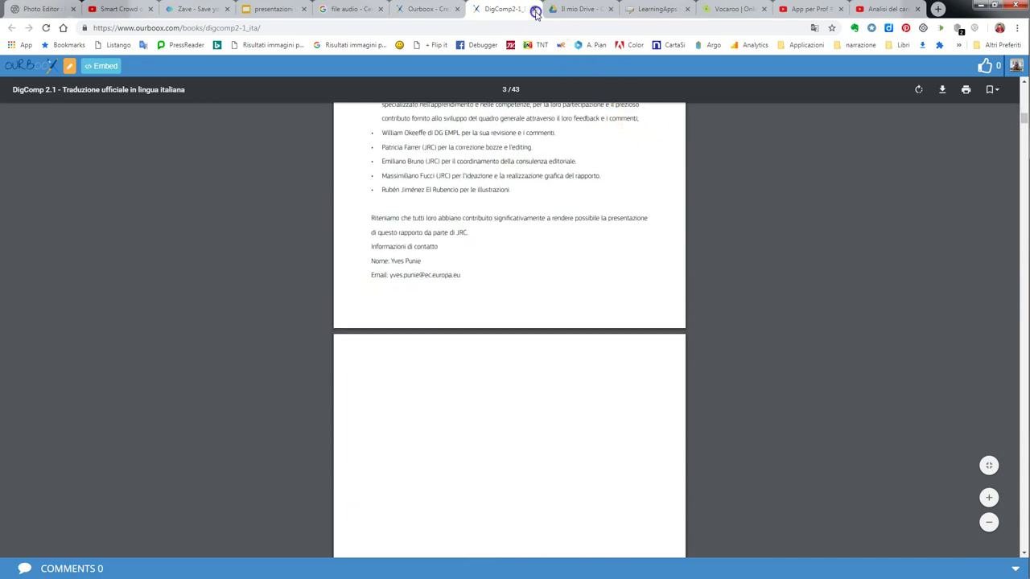
click(535, 11)
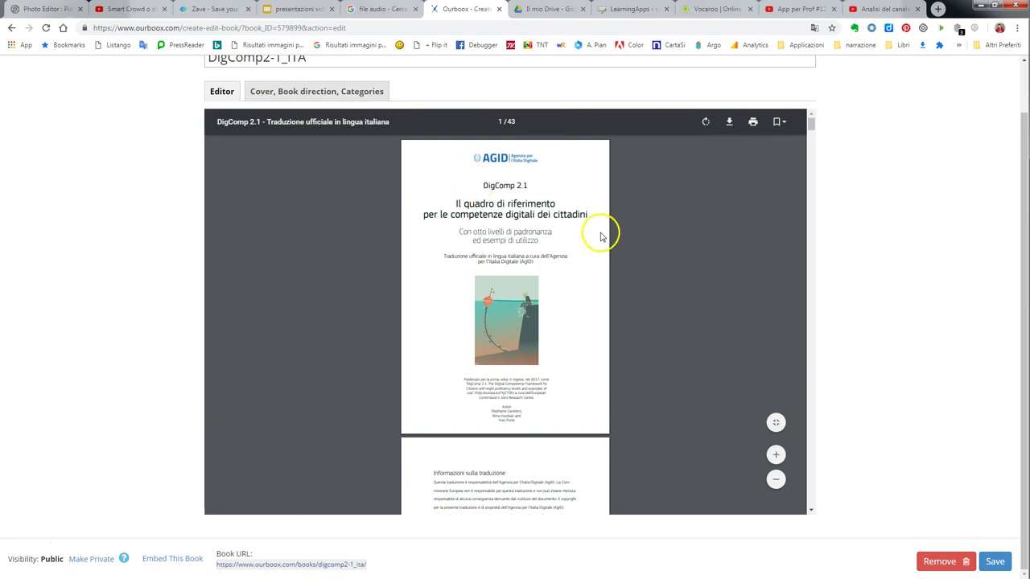
scroll(600, 236, up, 1)
click(250, 69)
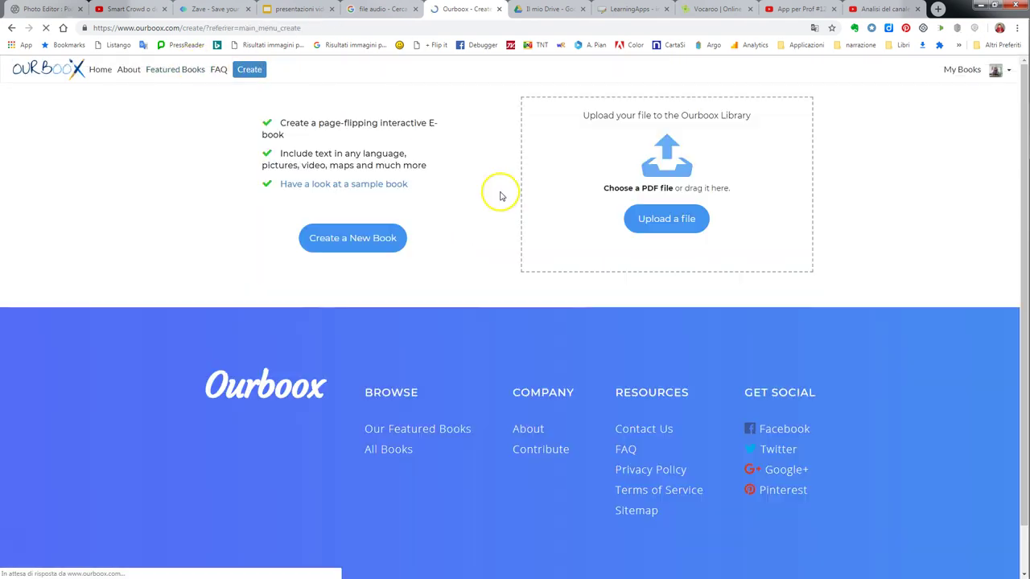
Start a blank new book titled 'pippo'.
click(373, 240)
click(411, 143)
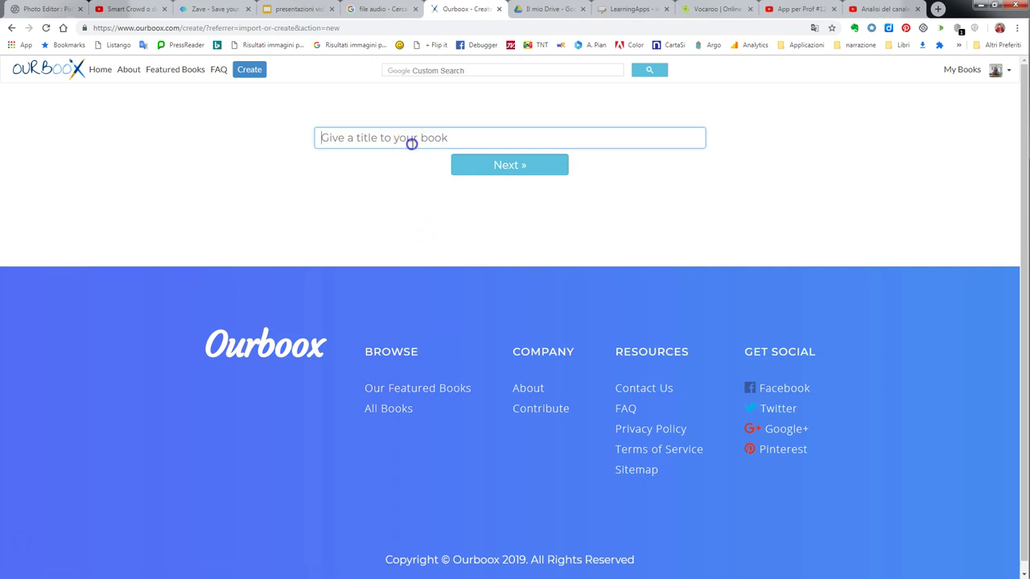
text(pippo)
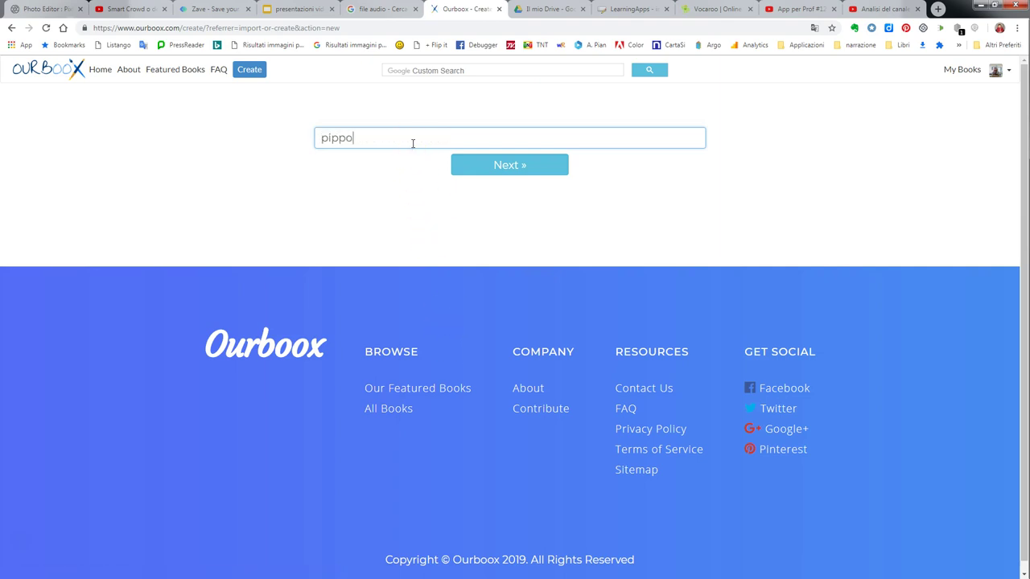
click(513, 166)
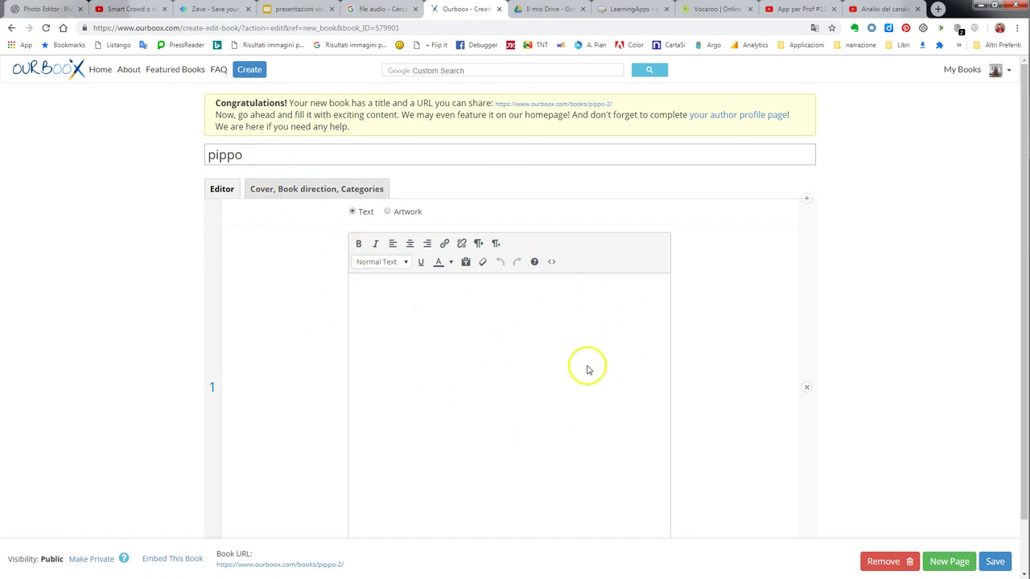
Set the book description to 'descrizione' and enter the author's name as the artwork credit.
click(327, 188)
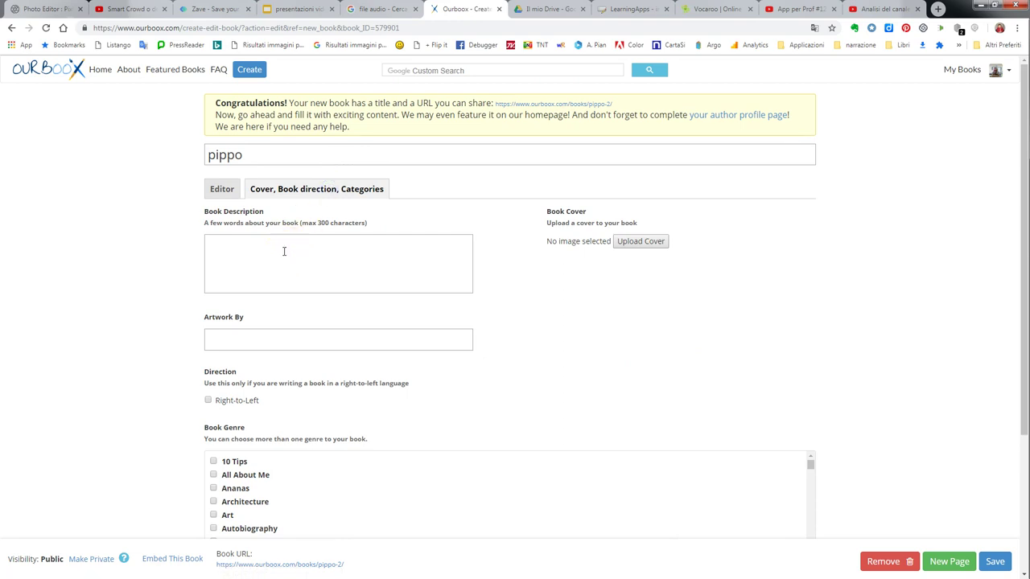
click(355, 250)
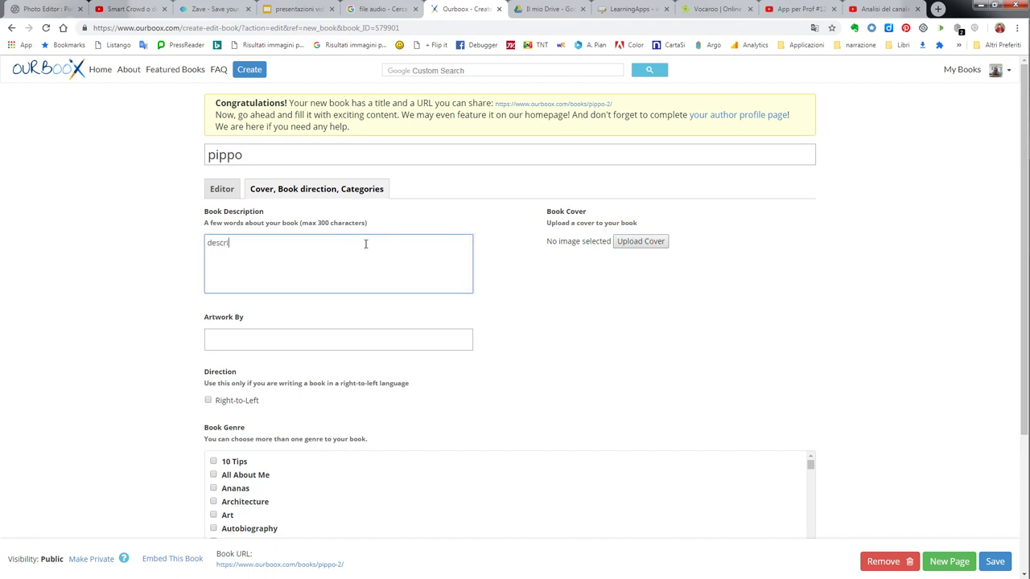
click(319, 342)
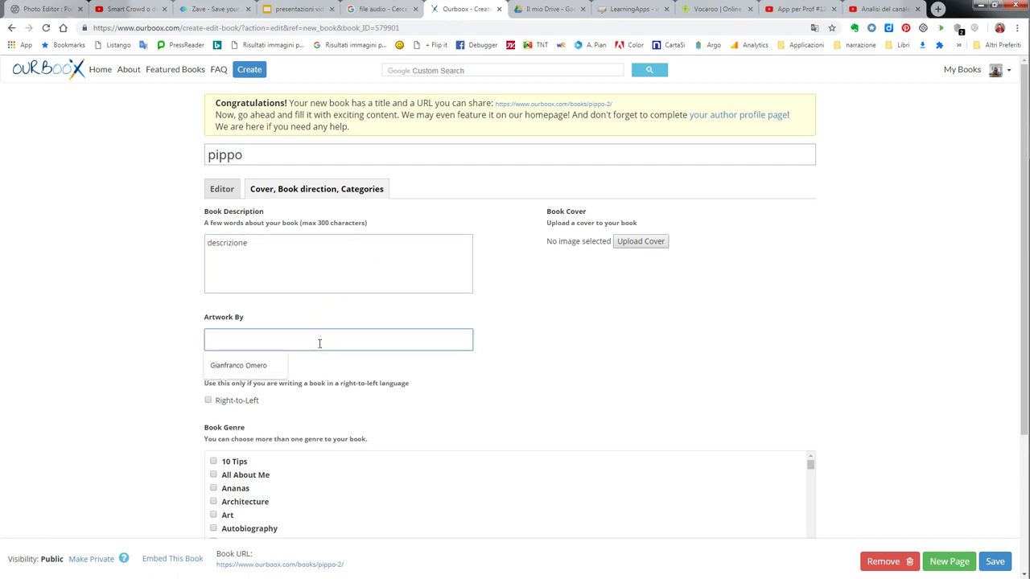
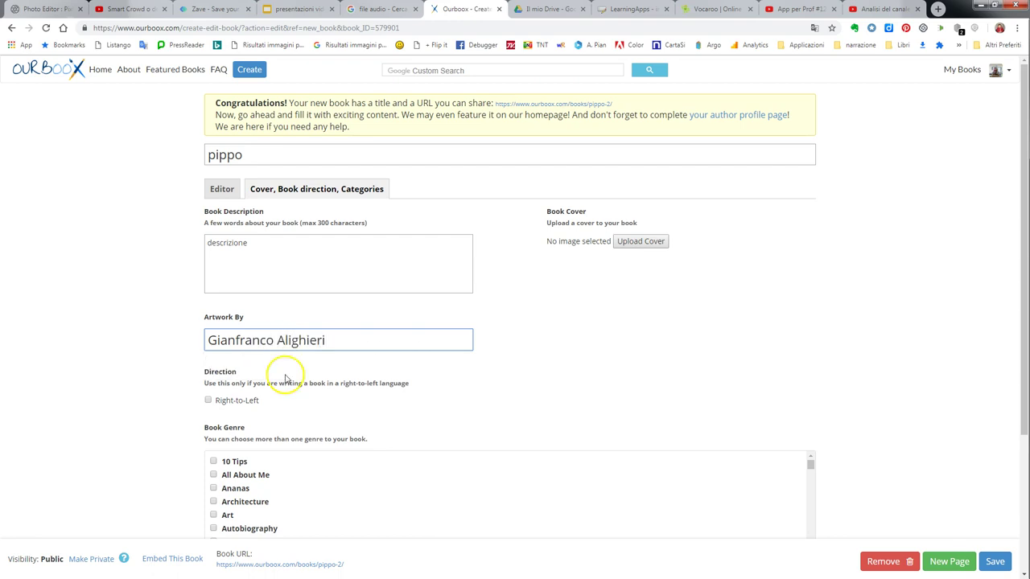
Tick the All About Me genre and browse the genre and language lists.
scroll(233, 387, down, 1)
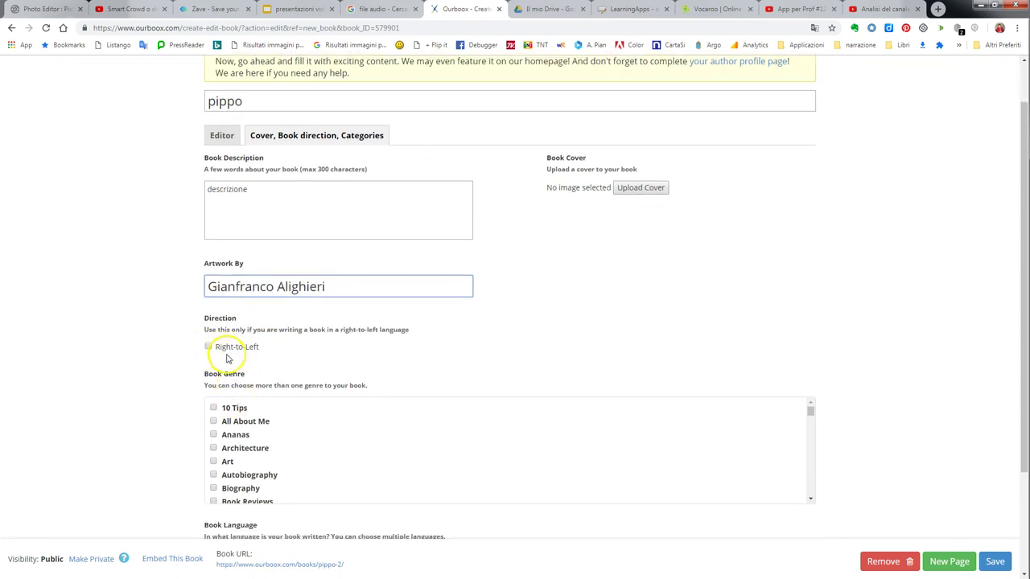
scroll(217, 419, down, 1)
scroll(217, 419, up, 1)
click(214, 421)
scroll(295, 431, down, 2)
scroll(915, 356, down, 2)
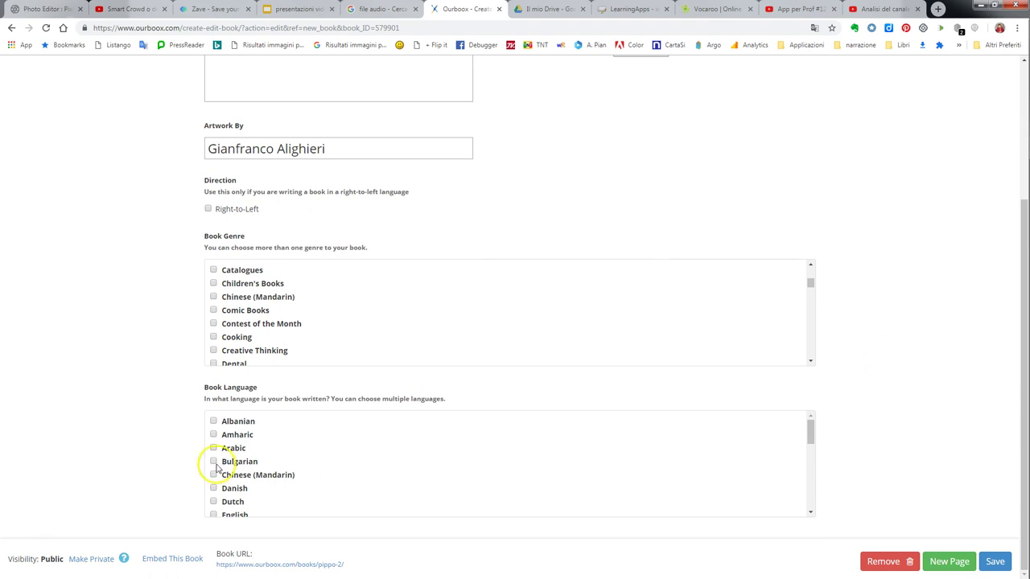
scroll(257, 476, down, 3)
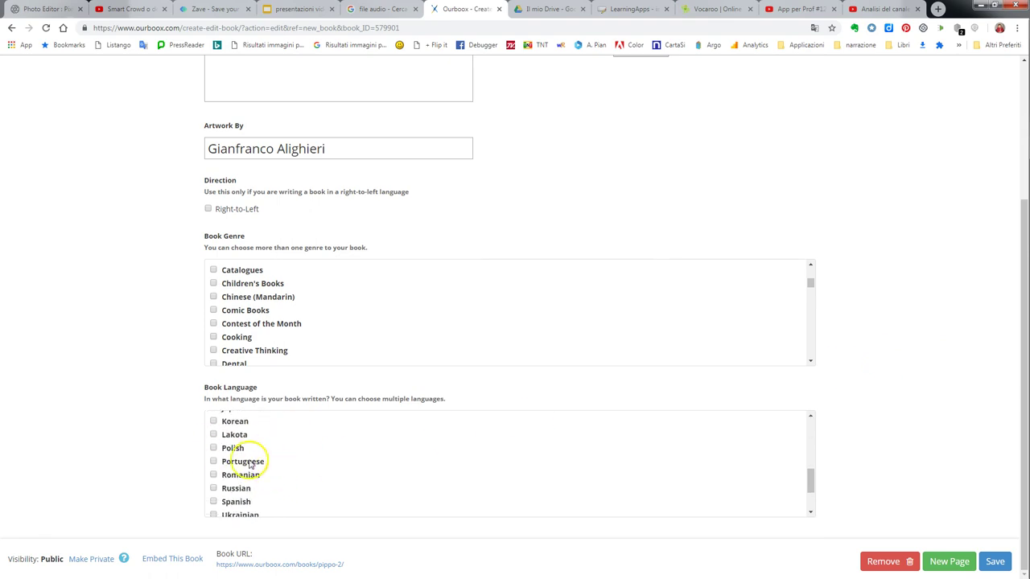
scroll(501, 462, up, 3)
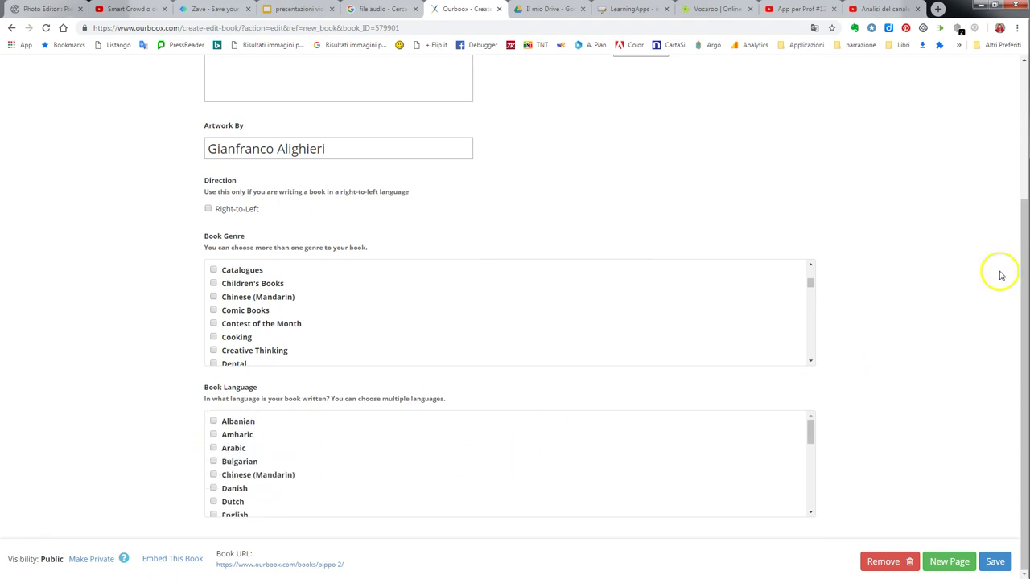
scroll(990, 213, up, 3)
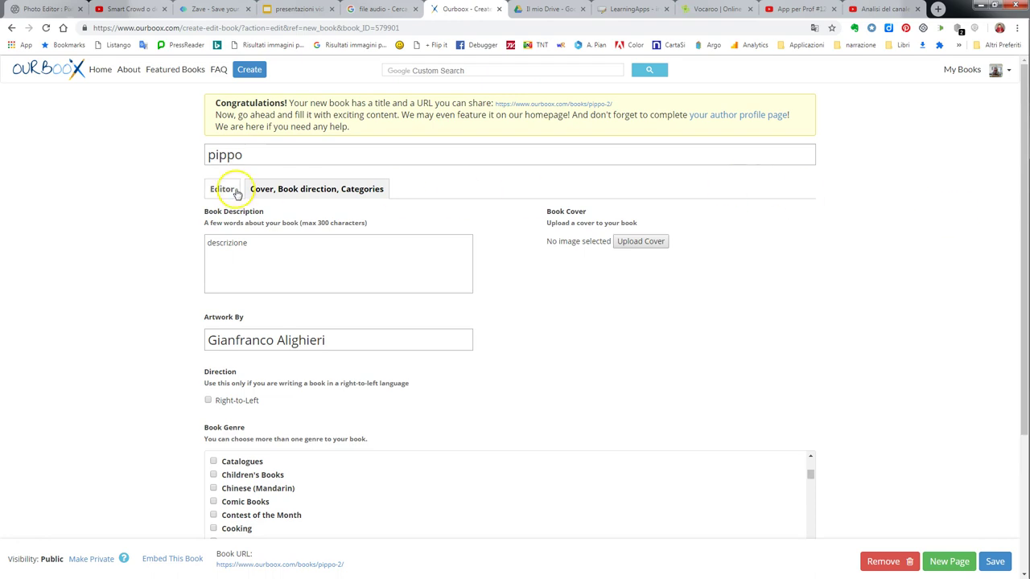
click(642, 241)
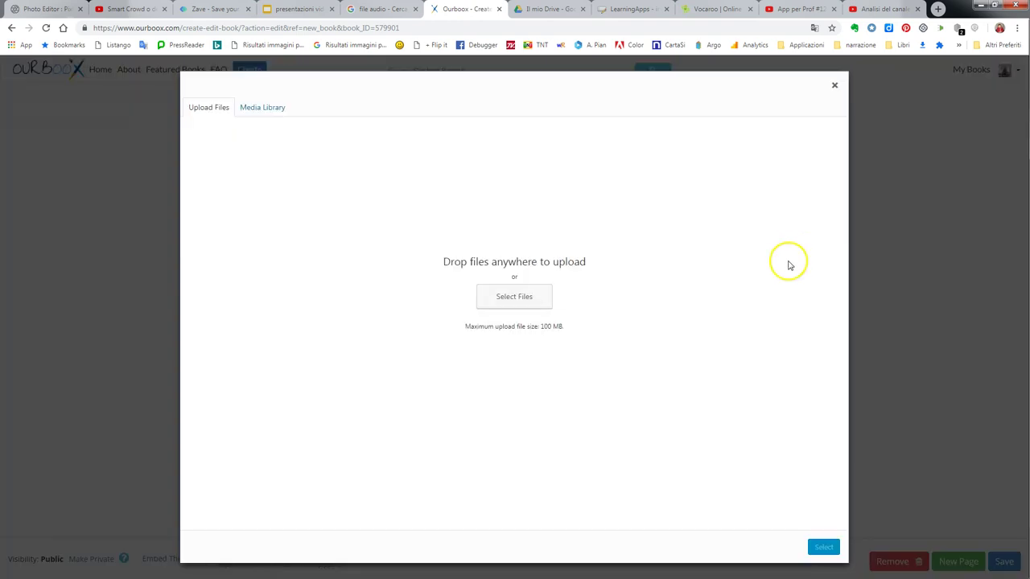
Upload treccani-filosofia.jpg as pippo's cover image with alt text 'socrate'.
click(536, 306)
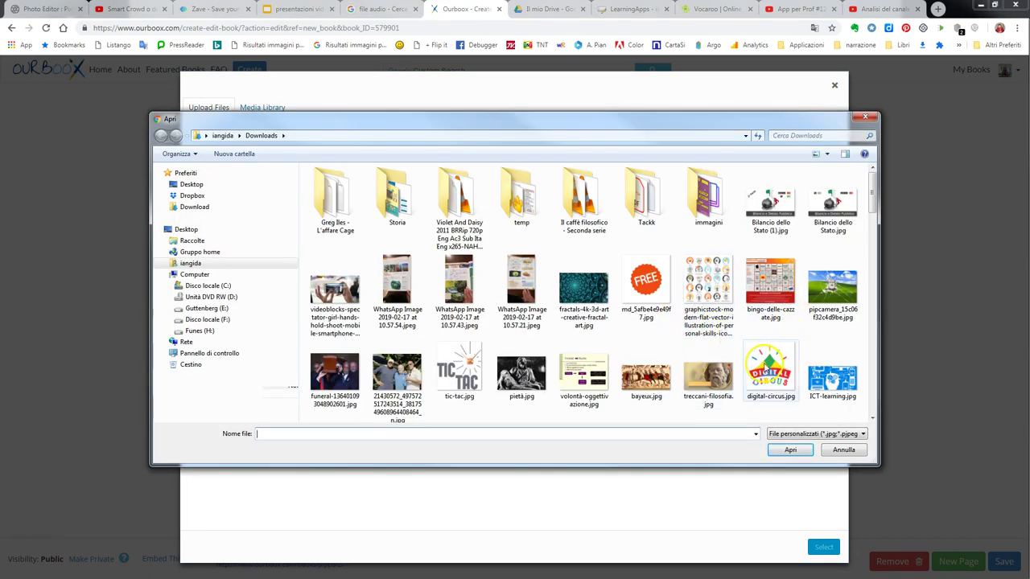
double_click(708, 374)
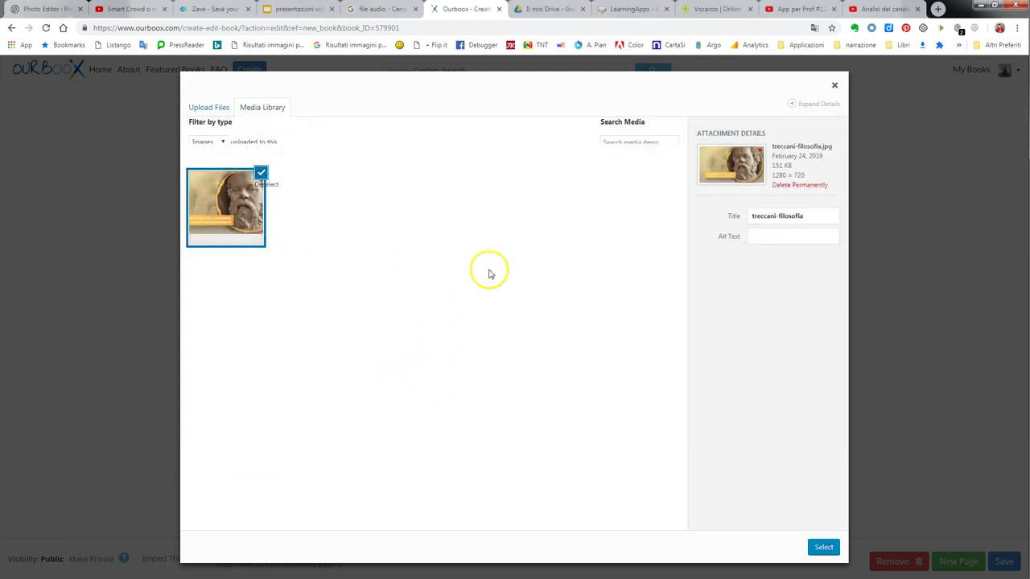
click(779, 215)
click(774, 236)
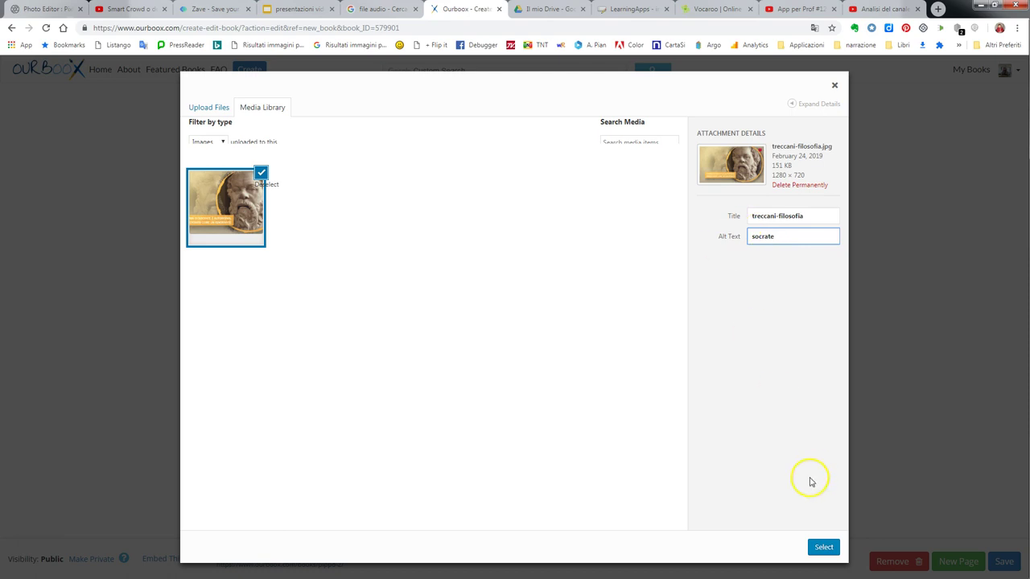
click(822, 548)
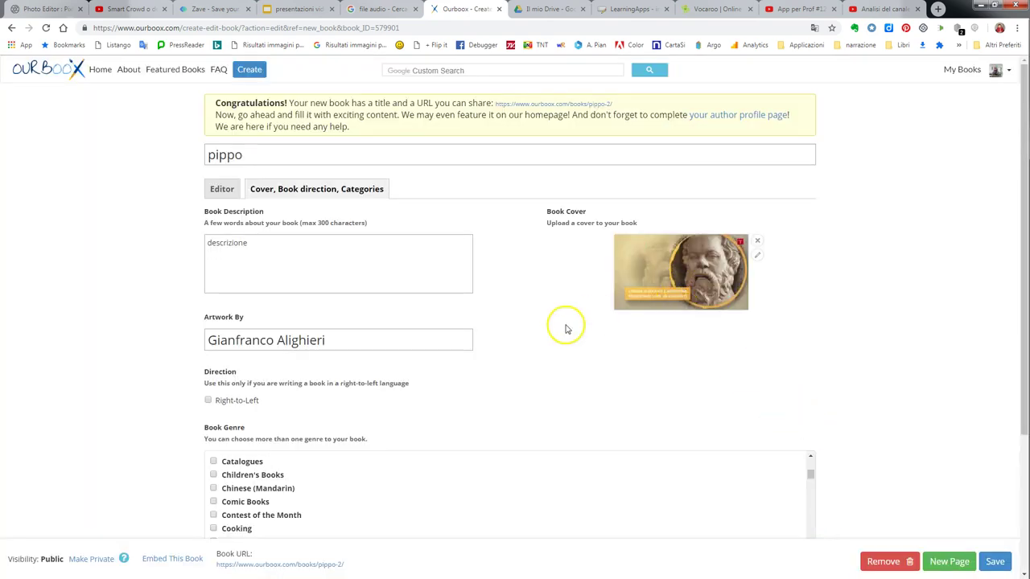
click(222, 189)
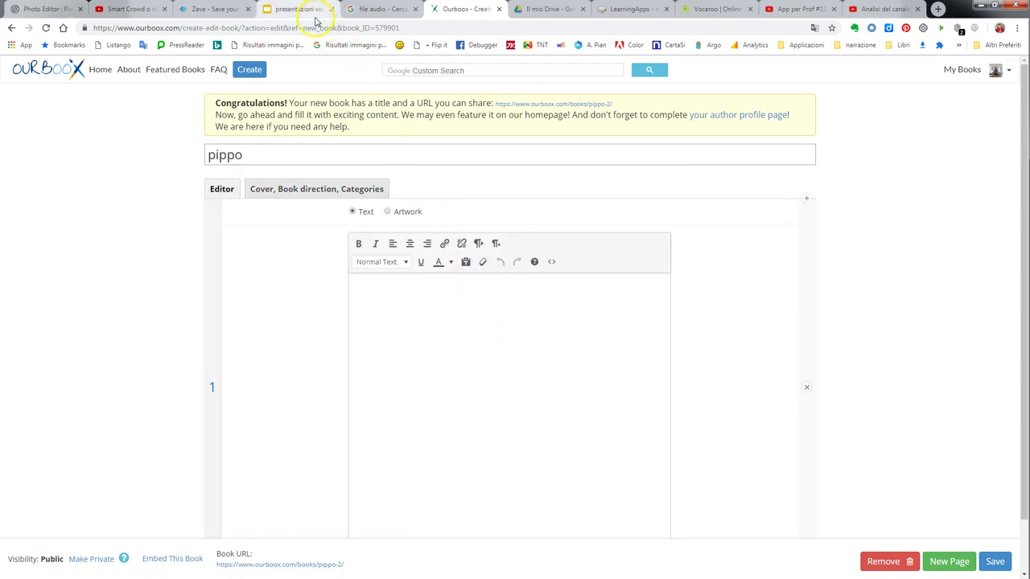
Paste the prepared Italian text into page 1 as plain text.
click(371, 293)
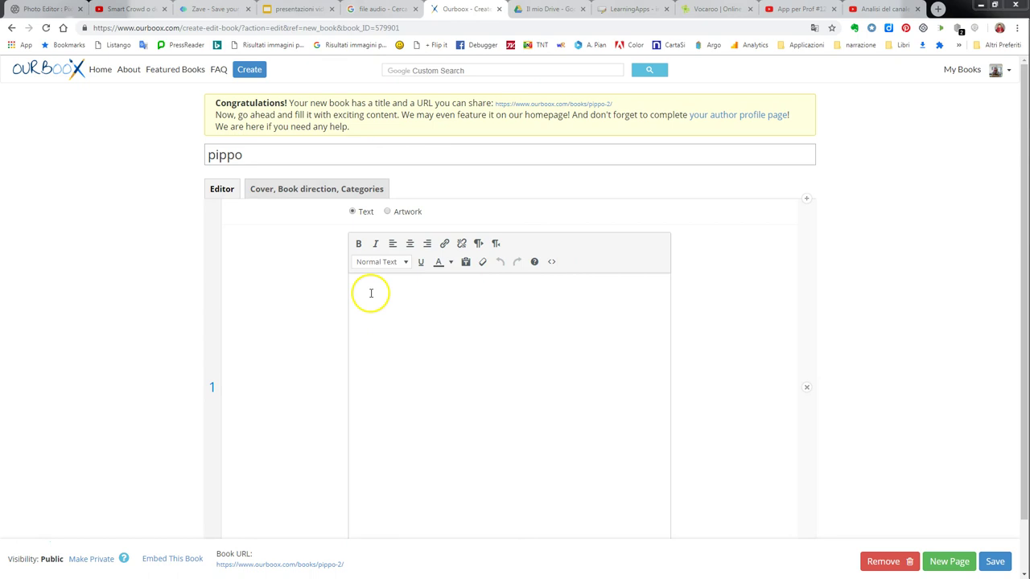
click(370, 293)
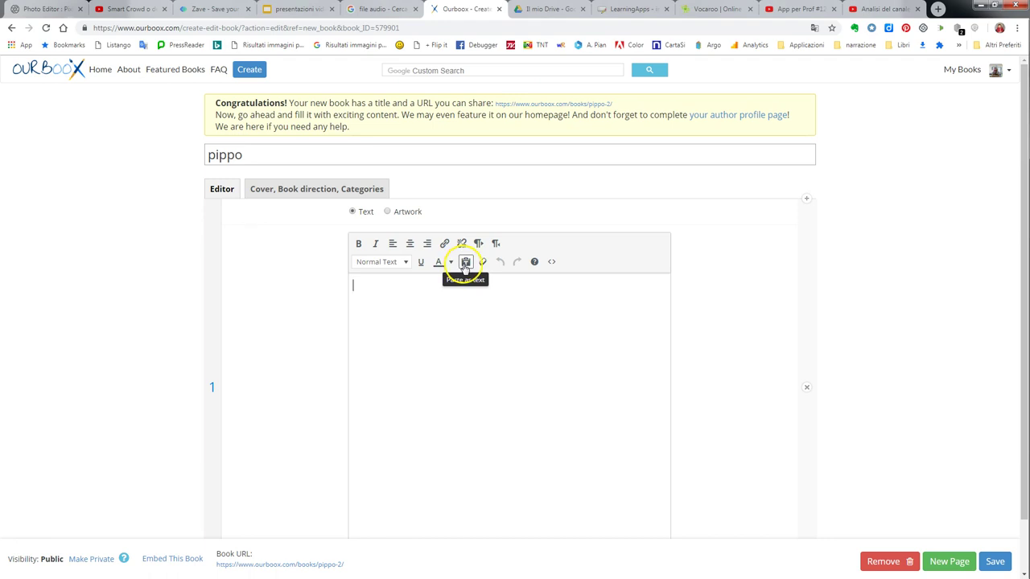
click(465, 263)
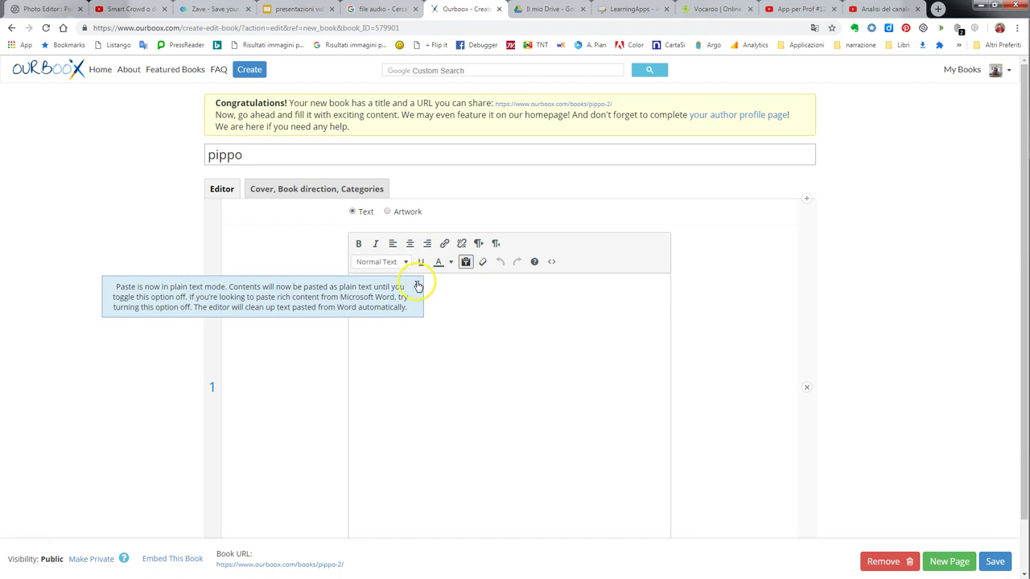
click(415, 282)
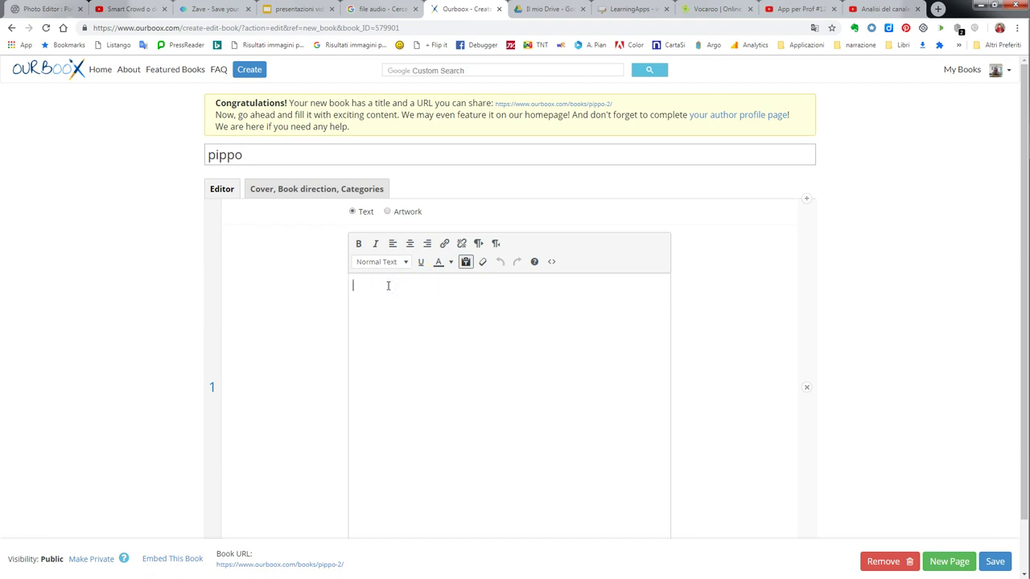
text(Ourboox si basa sul solito processo di creazione e condivisione di un contenuto, in questo caso un flipbook, ed è stato ideato per venire incontro alle esigenze didattiche di docenti e studenti anche della scuola primaria.\nRoberto Sconocchini ha recensito Ourboox in un suo post dal titolo Ourboox: comporre flipbook multimediali online, descrivendone il funzionamento con l'ausilio di alcuni screenshot. Per quanto concerne testo, link e immagini le procedure da seguire sono piuttosto semplici. Per inserire oggetti multimediali occorre invece che questi siano pubblicati online e sia disponibile il codice di incorporamento, che andrà copiato e incollato nell'apposita area di Ourboox. Qualsiasi contenuto digitale (video, musica, registrazione audio, etc.) di cui sia disponibile il codice di incorporamento (embed) potrà entrare a far parte del nostro flipbook.)
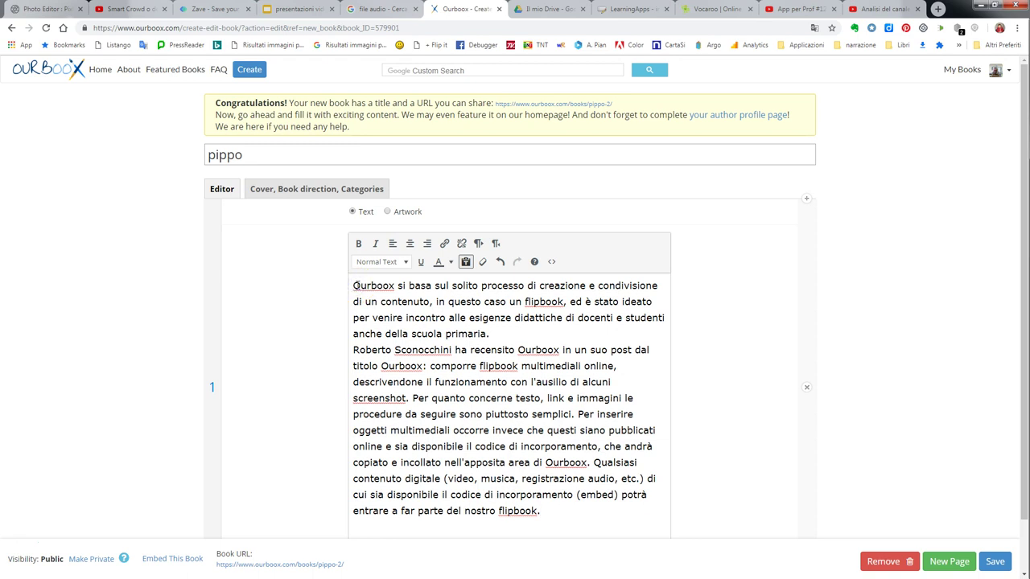
Make 'basa' bold, 'contenuto' italic and 'esigenze' red.
double_click(420, 285)
click(358, 243)
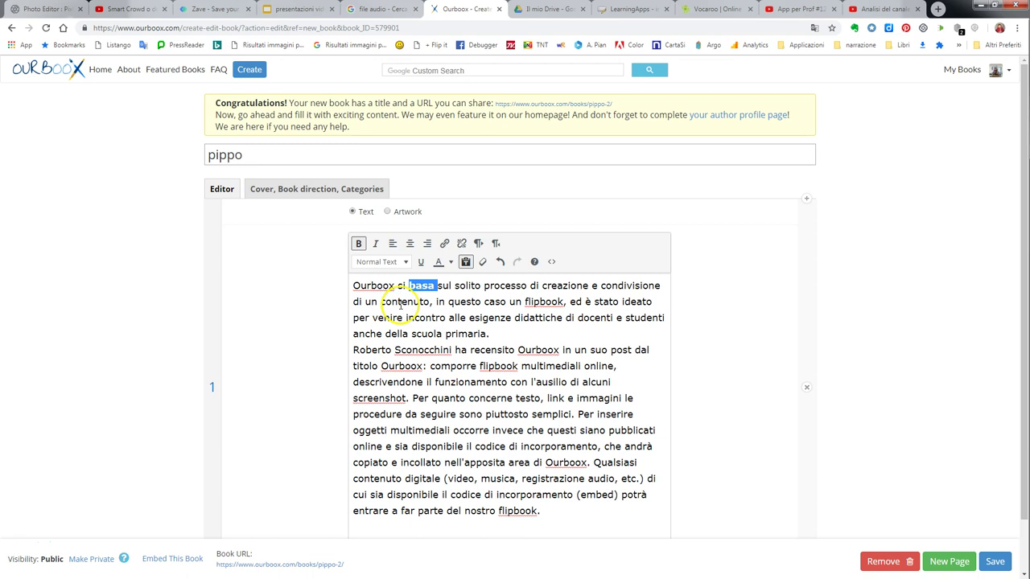
double_click(402, 301)
click(375, 244)
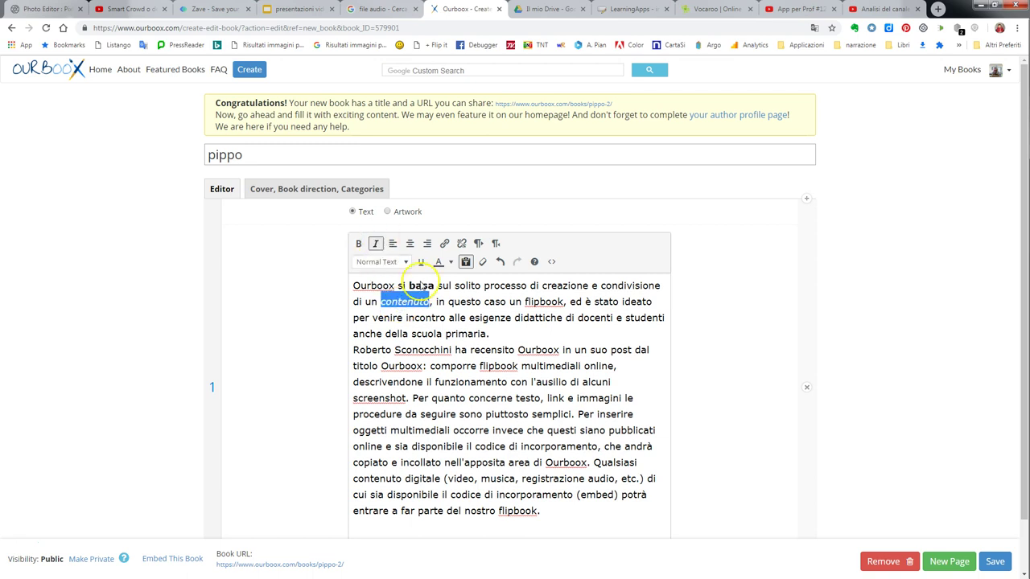
double_click(490, 318)
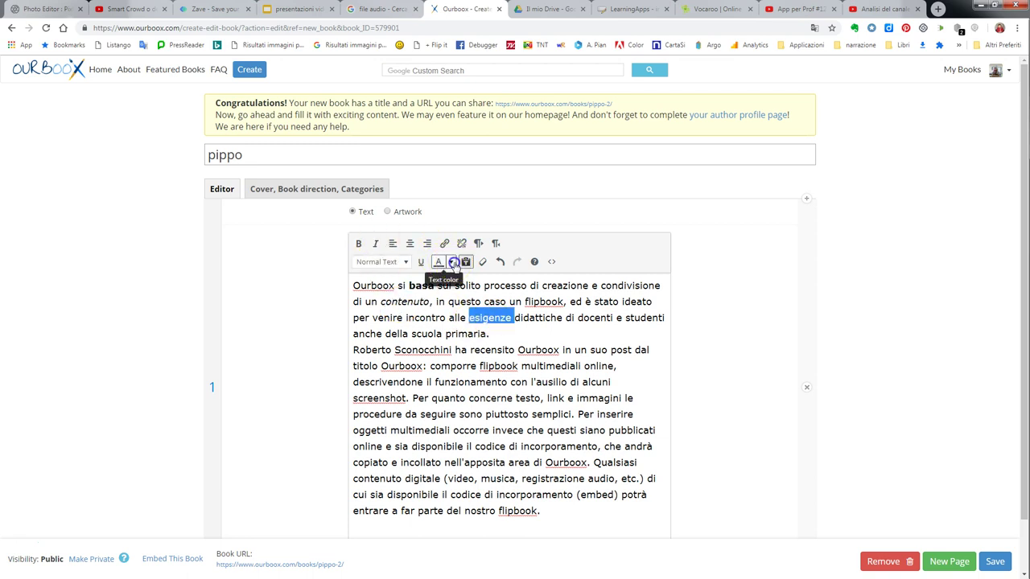
click(451, 263)
click(412, 330)
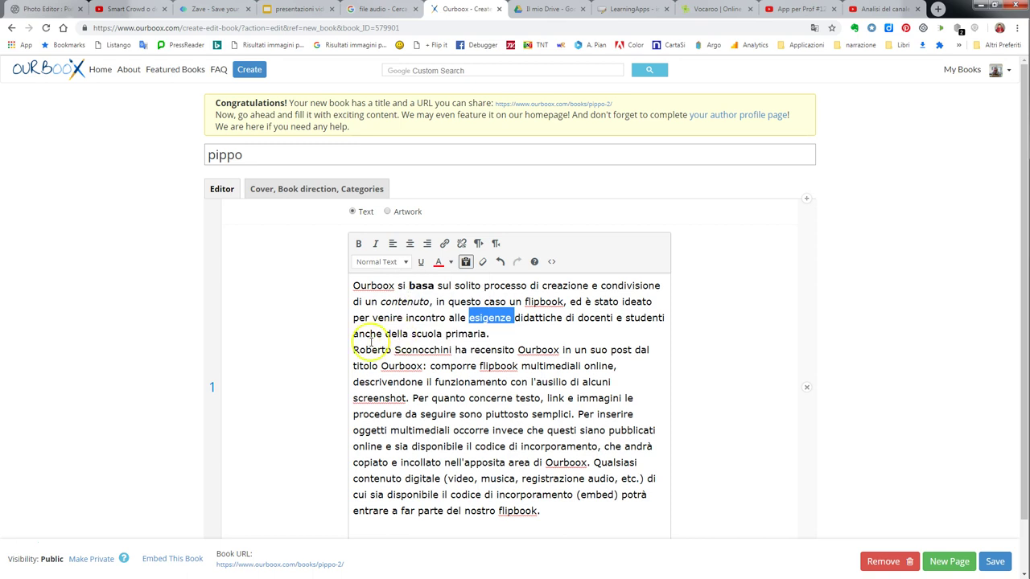
Put 'Ourboox' on its own first line as a Heading 1 title.
click(402, 285)
key(Return)
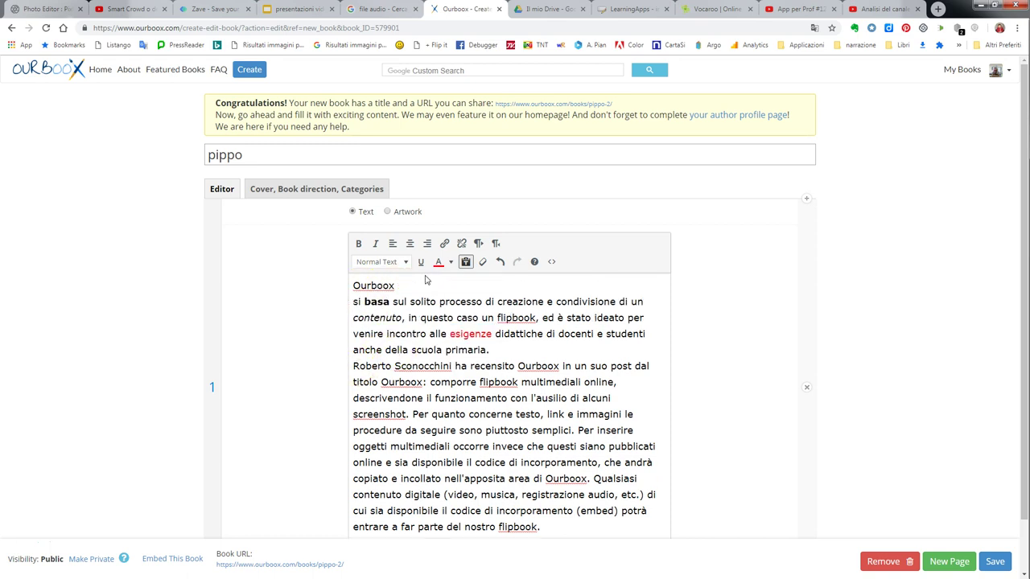
double_click(375, 286)
click(406, 262)
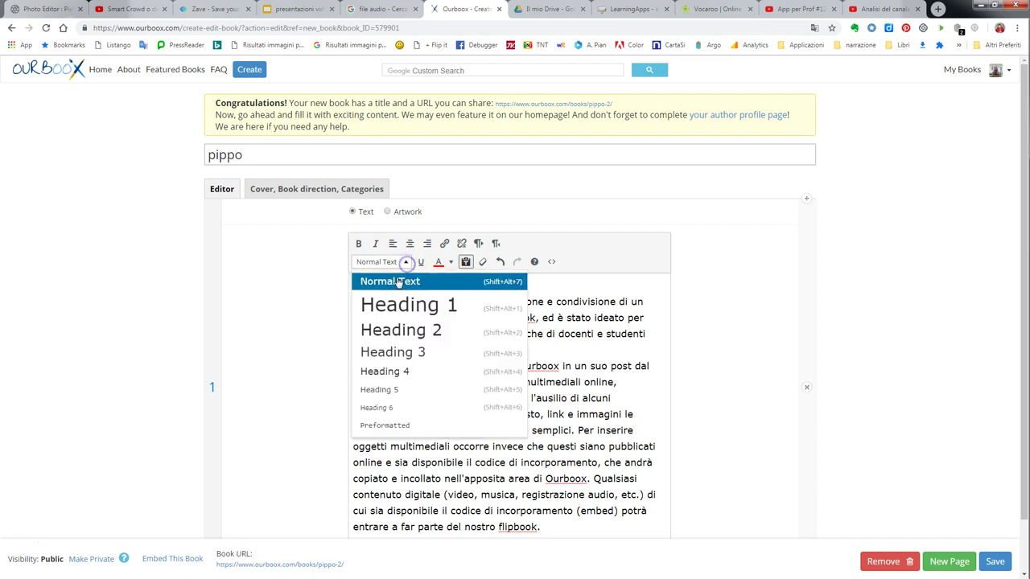
click(398, 303)
Clear the italic from the 'contenuto' phrase and the red from 'esigenze'.
drag(477, 318, 498, 332)
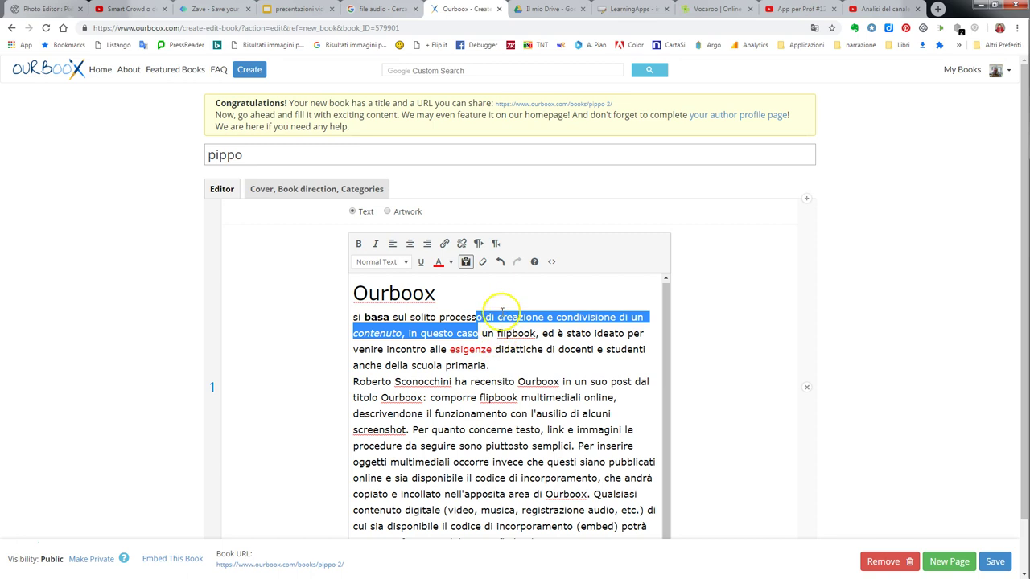
click(489, 265)
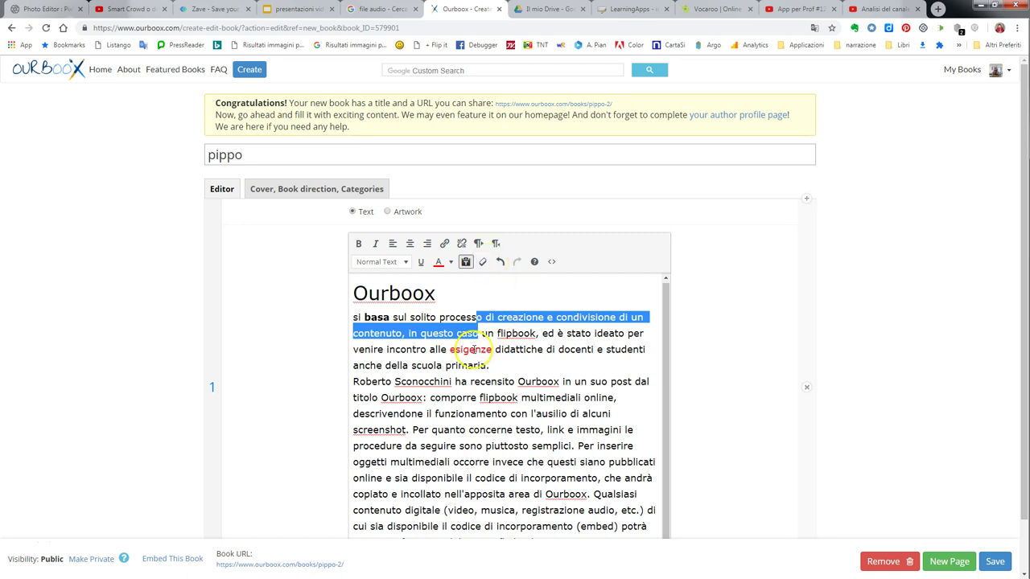
click(473, 349)
click(484, 266)
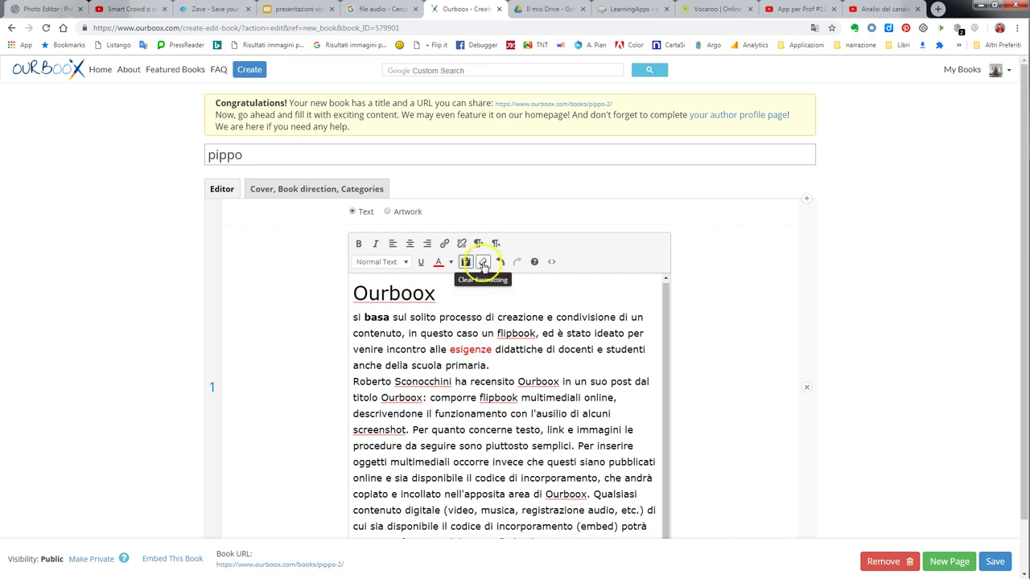
double_click(451, 349)
click(483, 262)
click(518, 342)
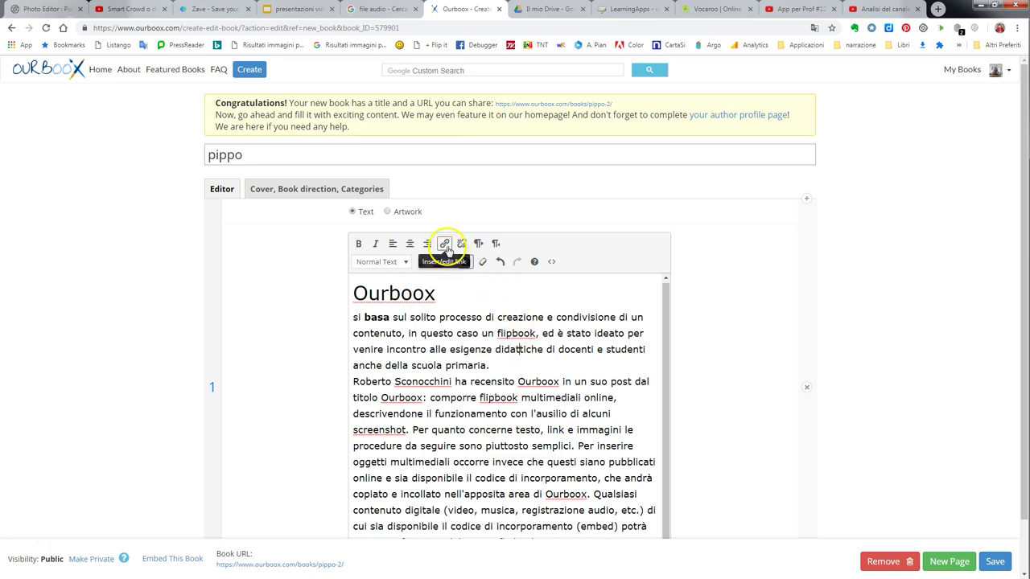
Link the word 'flipbook' to the YouTube video address and save the book.
double_click(511, 333)
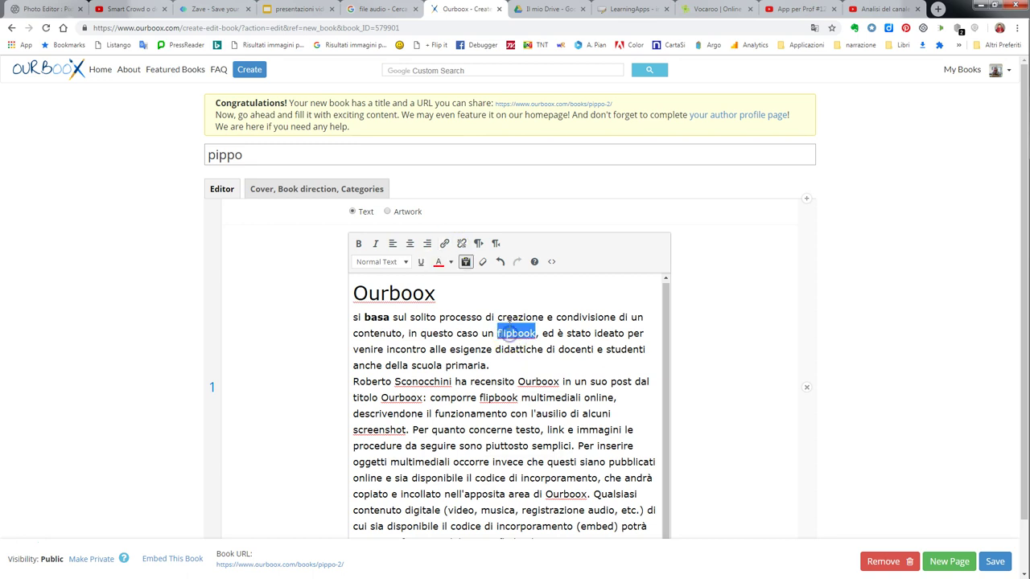
click(444, 244)
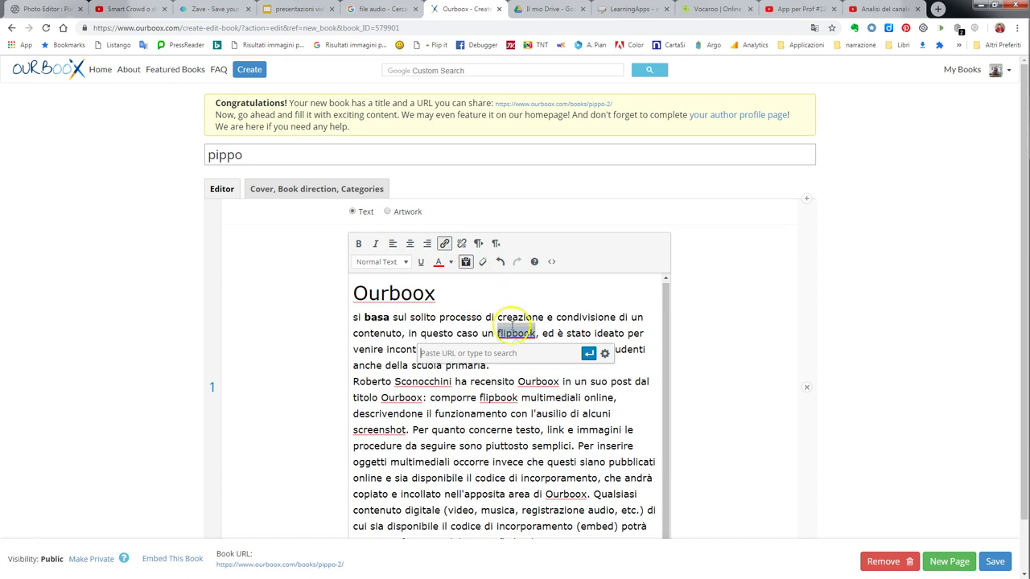
right_click(502, 357)
click(529, 421)
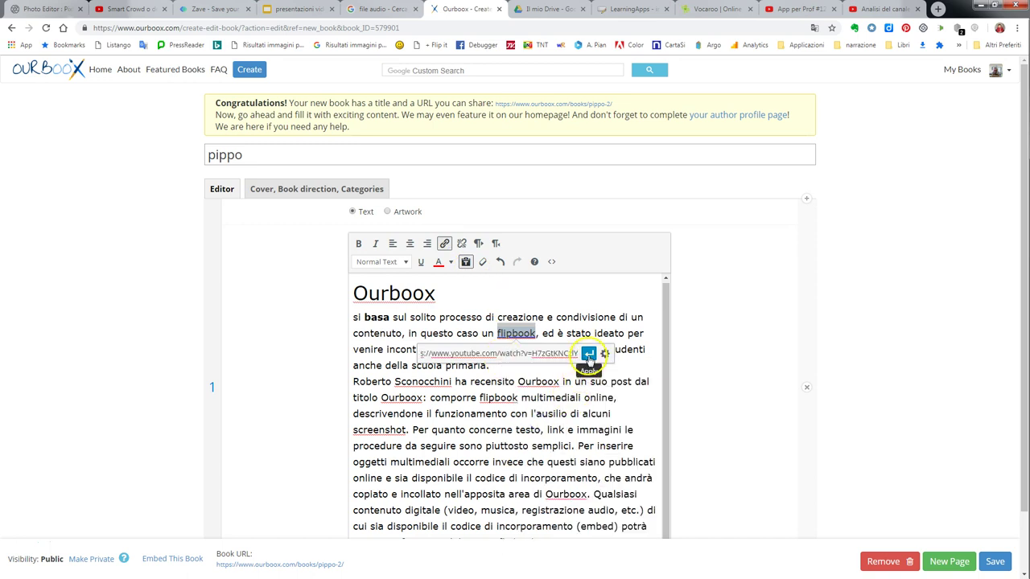
click(589, 354)
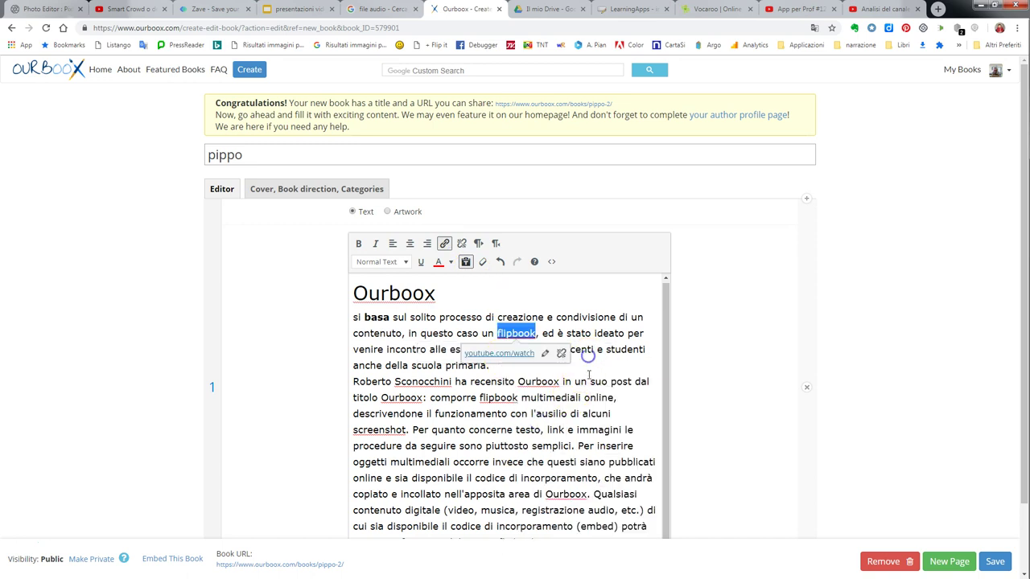
click(516, 332)
click(674, 370)
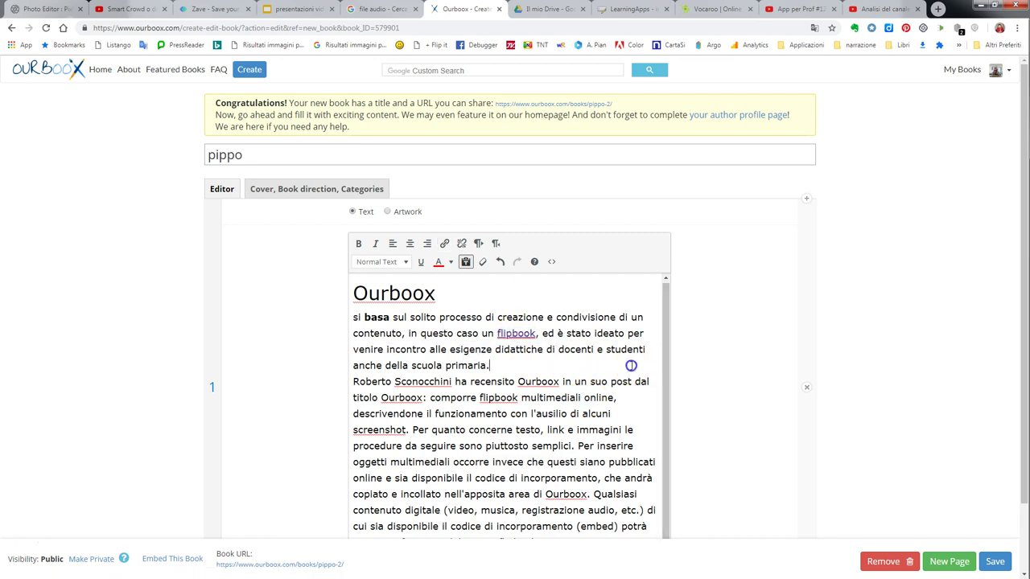
scroll(636, 368, down, 1)
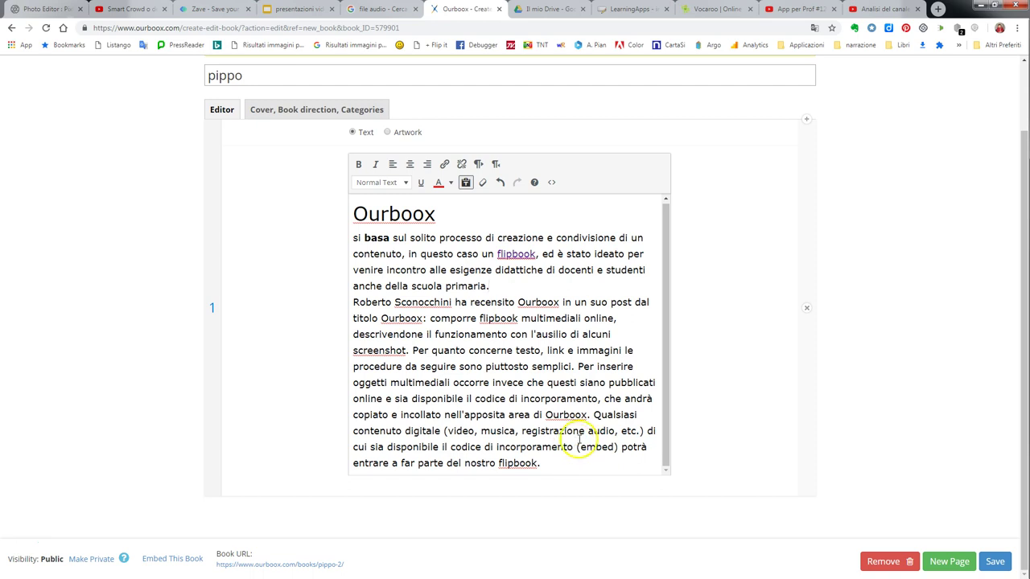
click(995, 562)
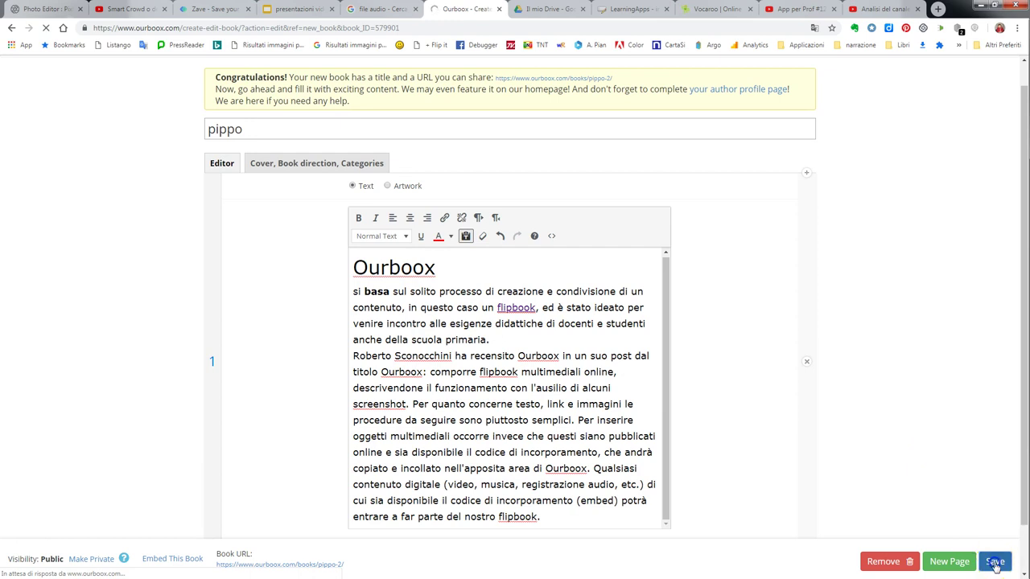
Add image page 2 showing the uploaded cracked-glass landscape photo.
scroll(947, 455, down, 1)
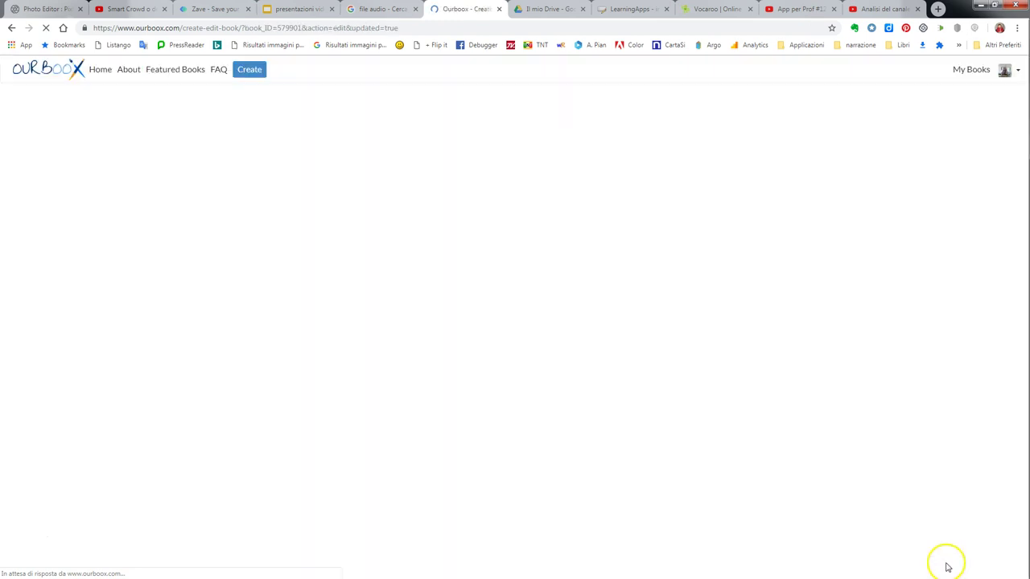
click(948, 563)
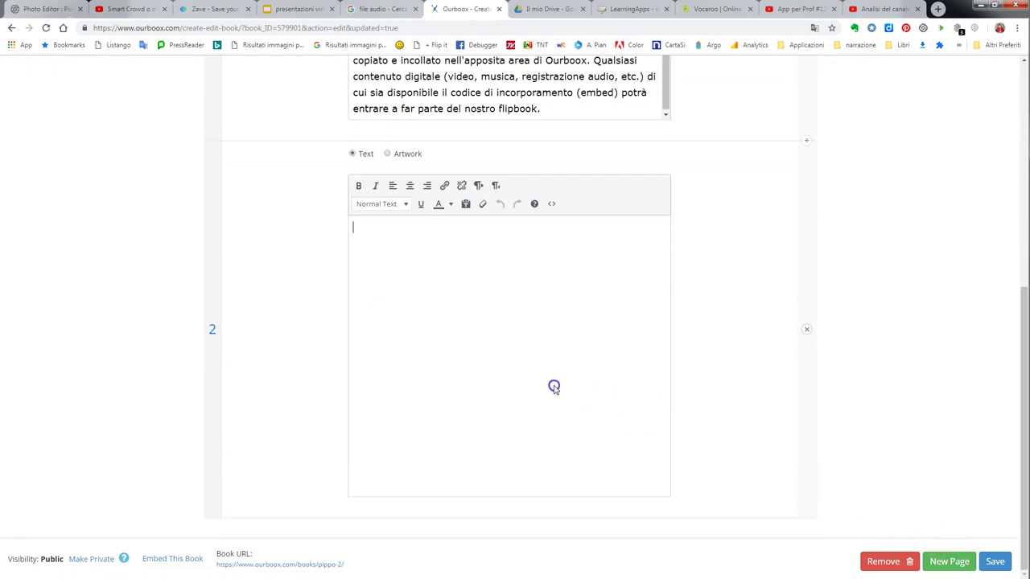
click(388, 154)
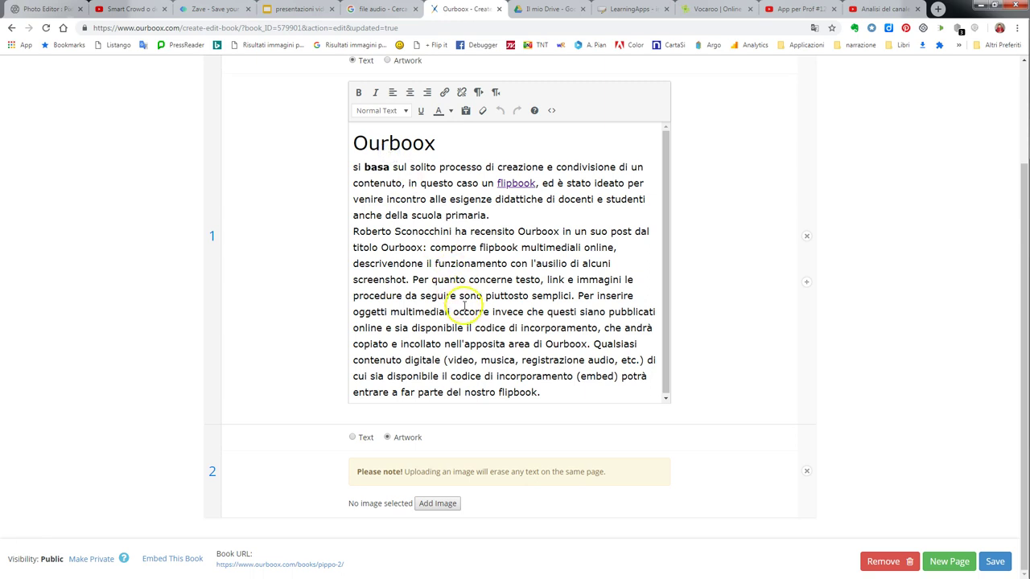
click(427, 505)
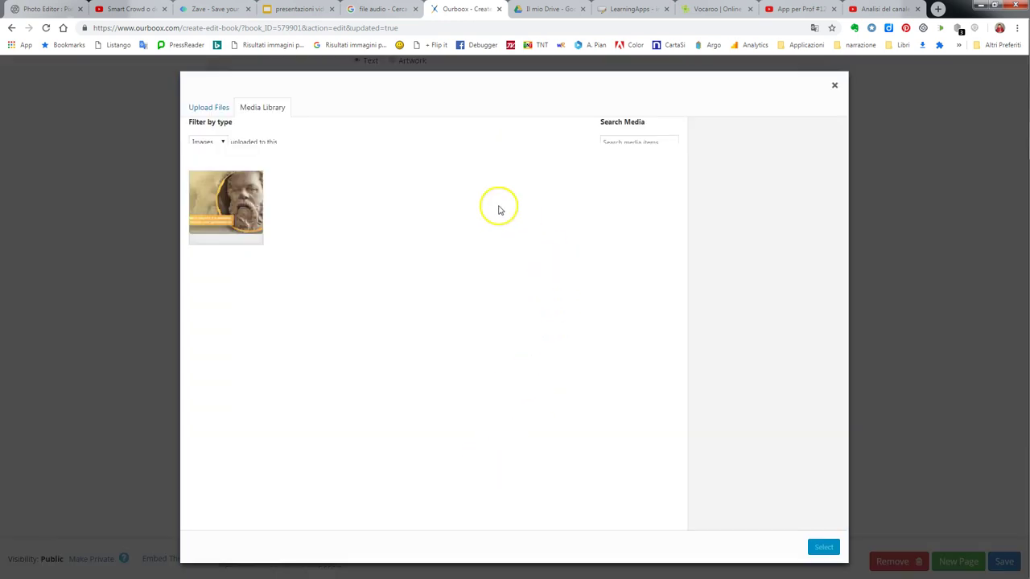
click(201, 110)
click(260, 107)
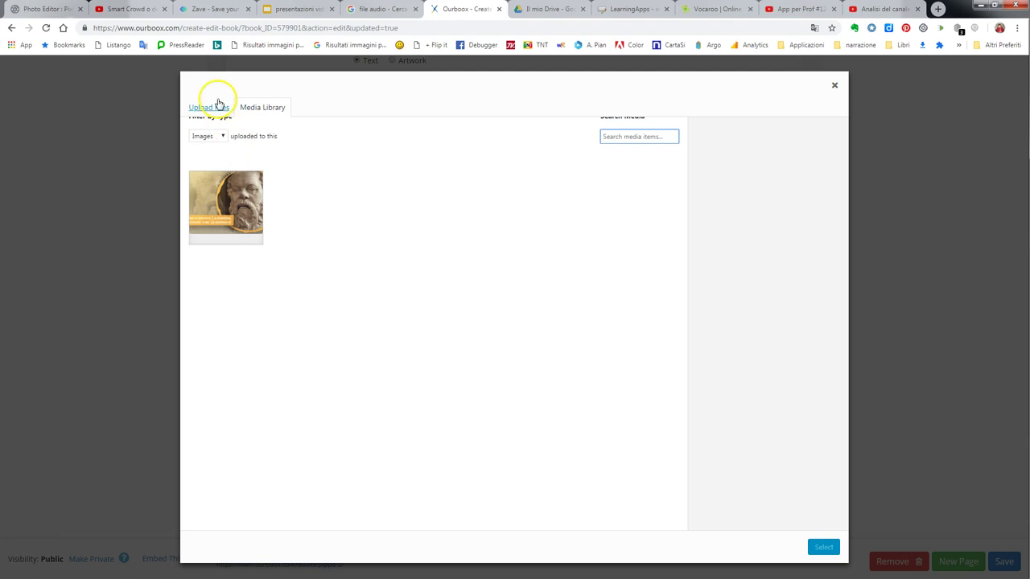
click(223, 136)
click(202, 108)
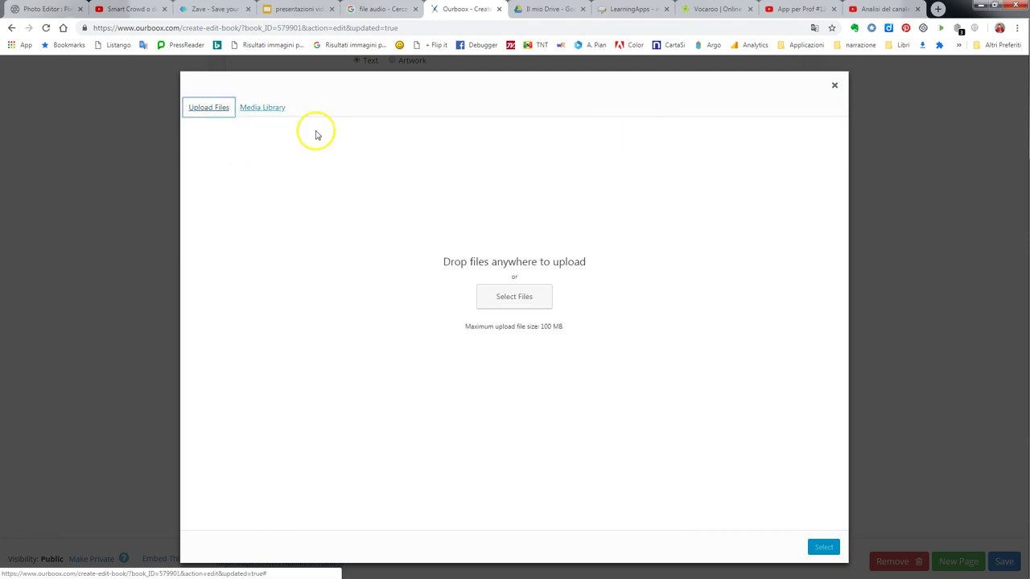
click(517, 297)
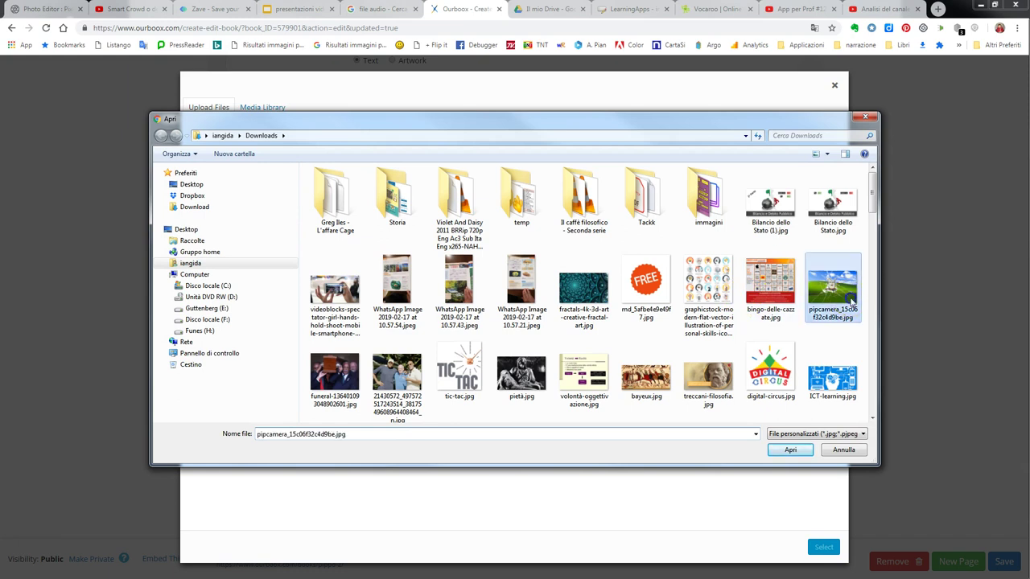
double_click(850, 298)
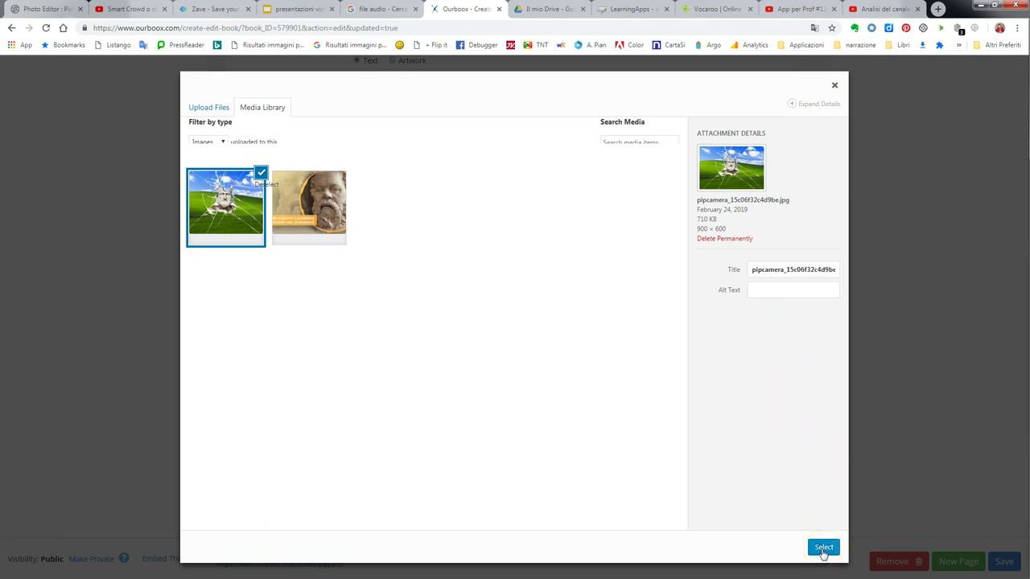
click(822, 549)
Add an empty text page 3 and place the caret in it.
scroll(802, 470, down, 2)
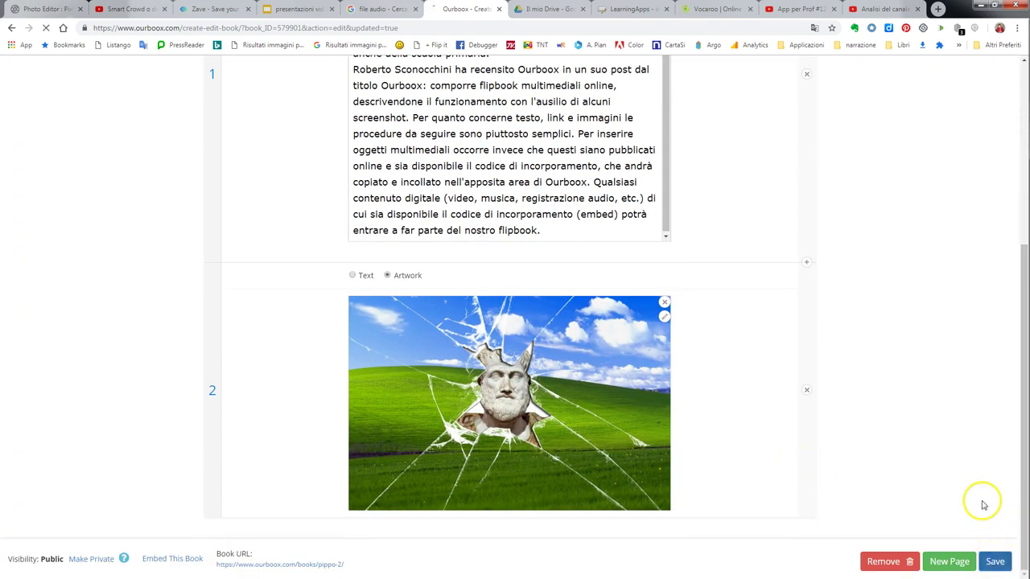
click(955, 564)
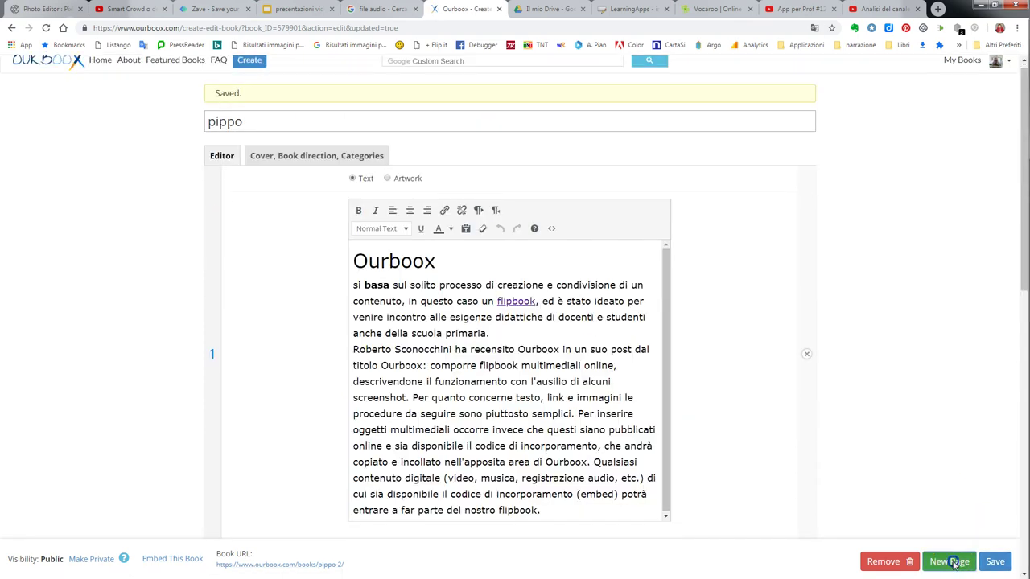
click(456, 307)
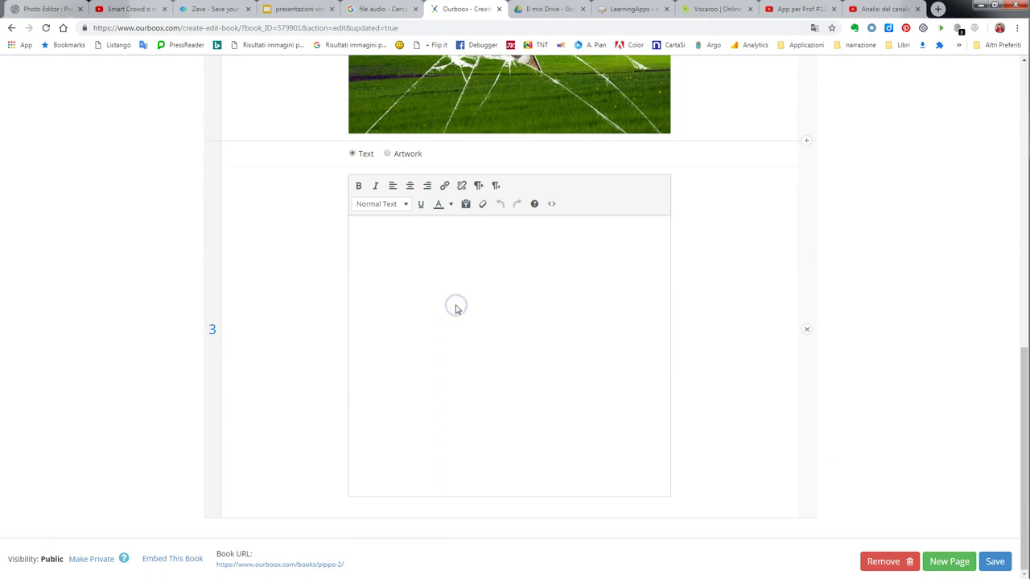
Copy the iframe embed code of the Break Your Own News video from YouTube.
click(805, 9)
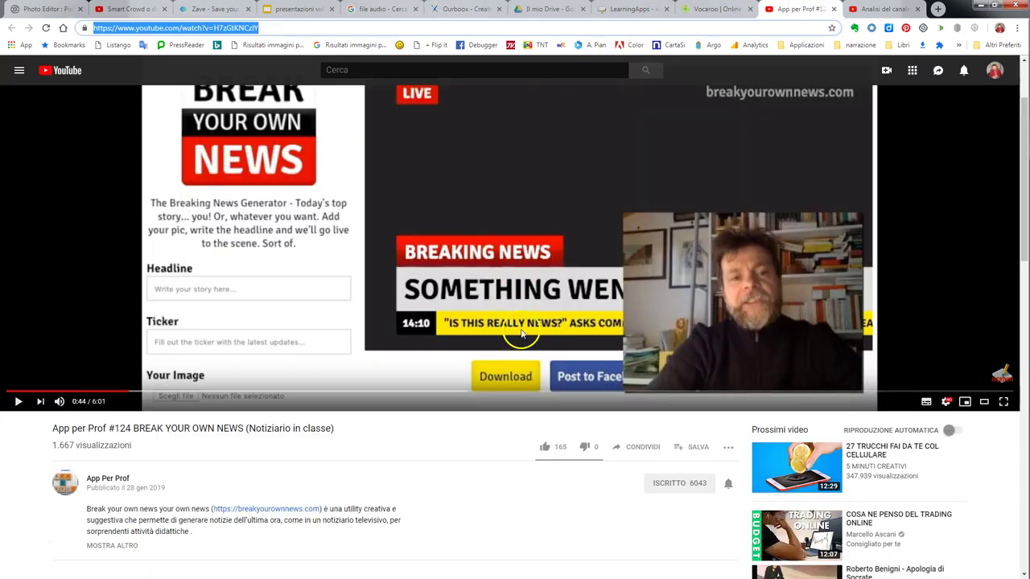
click(646, 446)
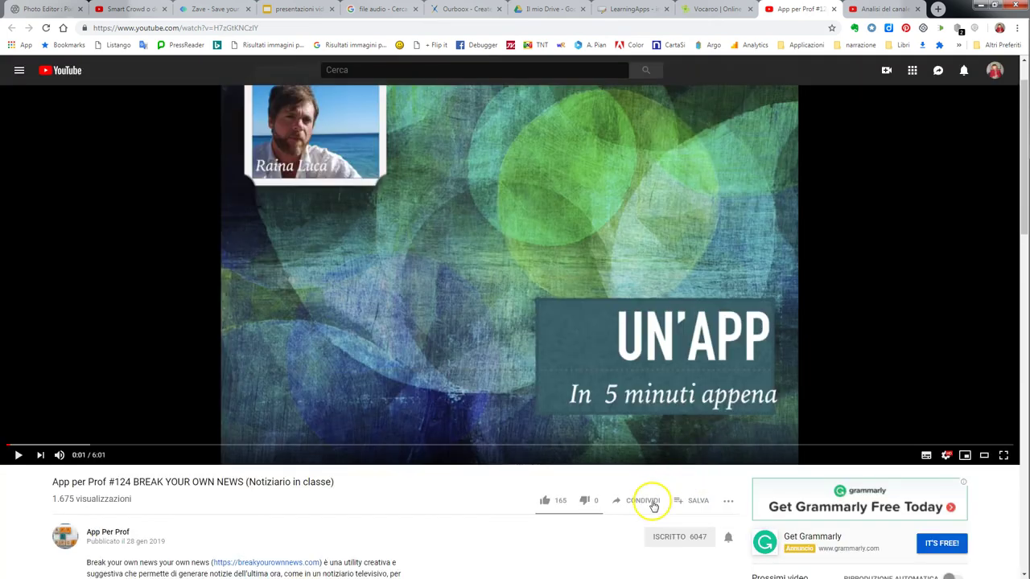
click(653, 504)
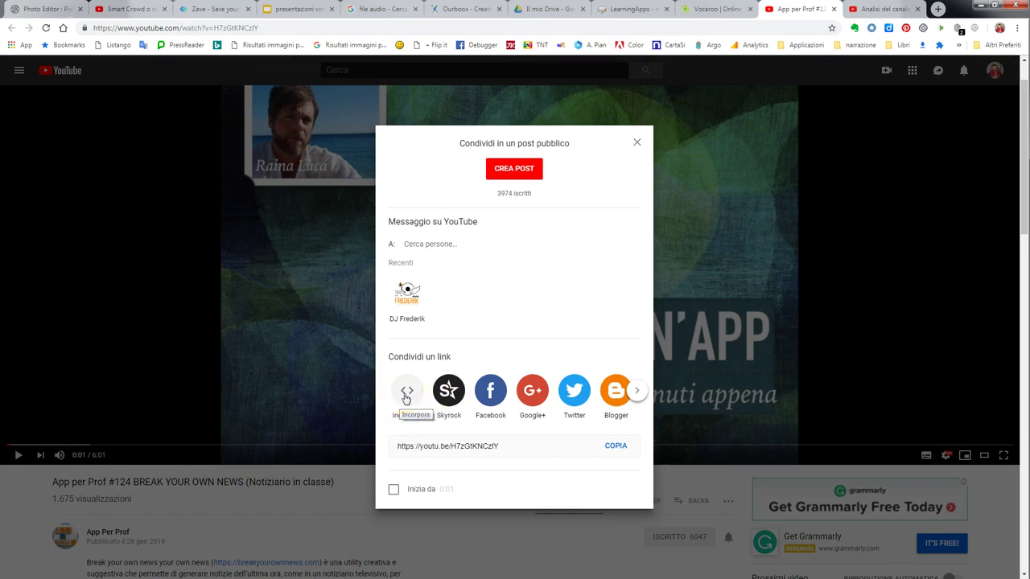
click(406, 399)
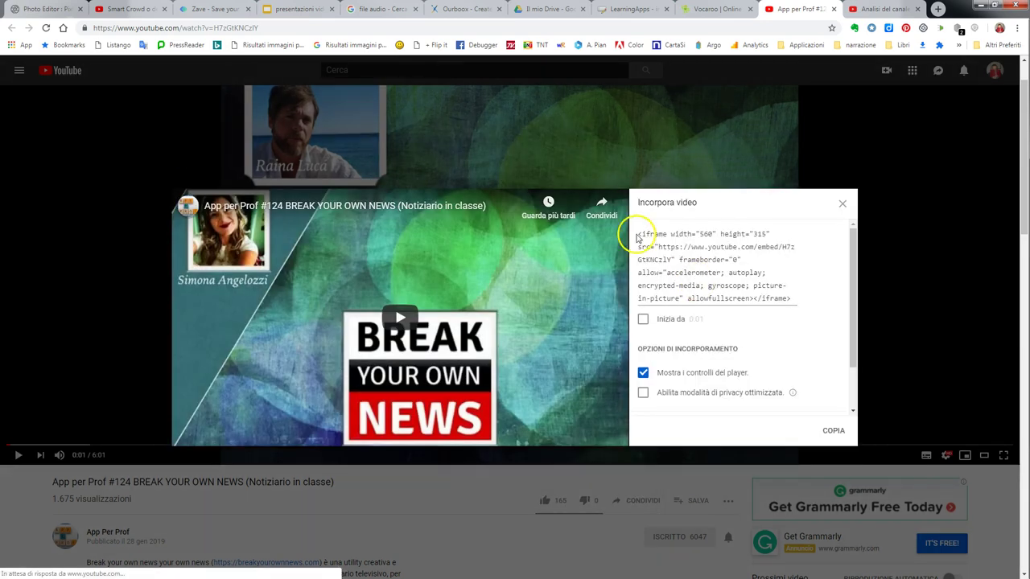
click(640, 234)
drag(639, 237, 796, 313)
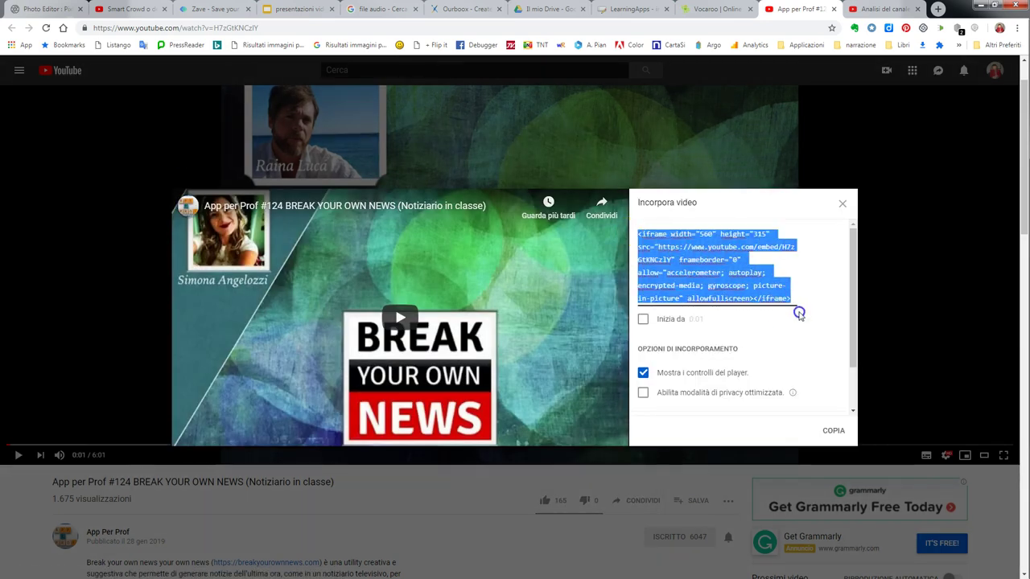
right_click(697, 271)
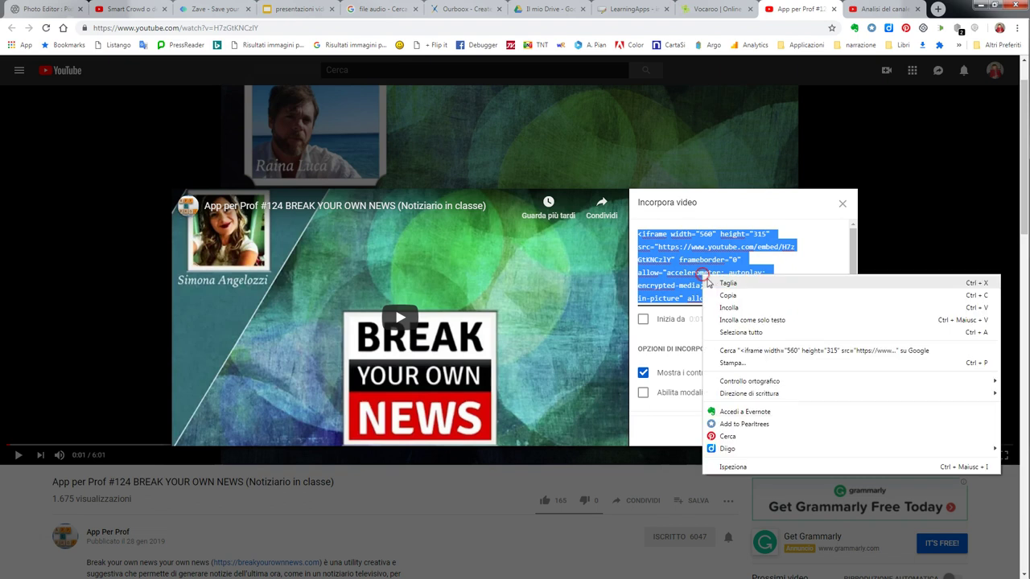
click(719, 289)
Open the HTML source-code box for page 3's text in Ourboox.
click(705, 124)
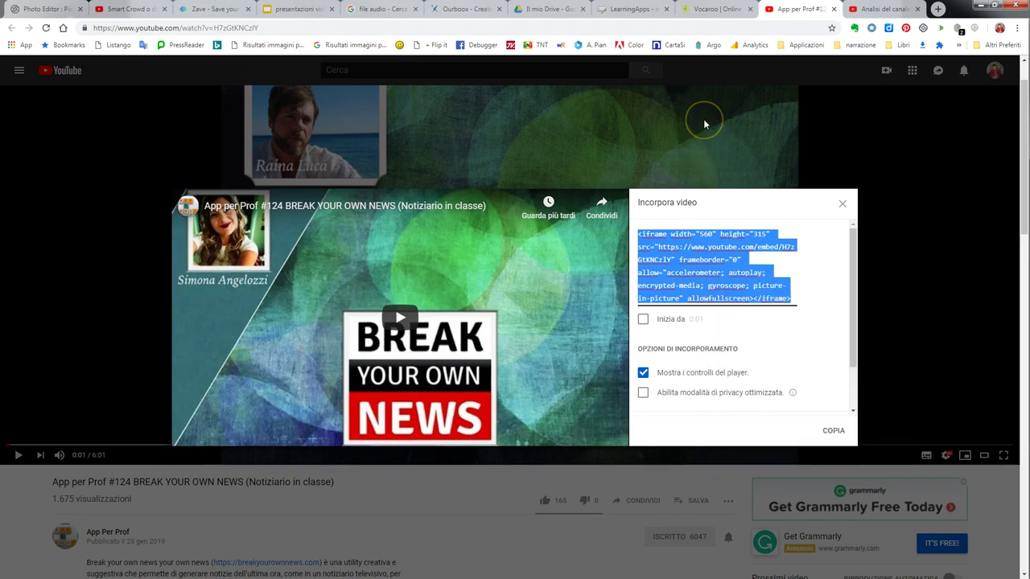
click(573, 76)
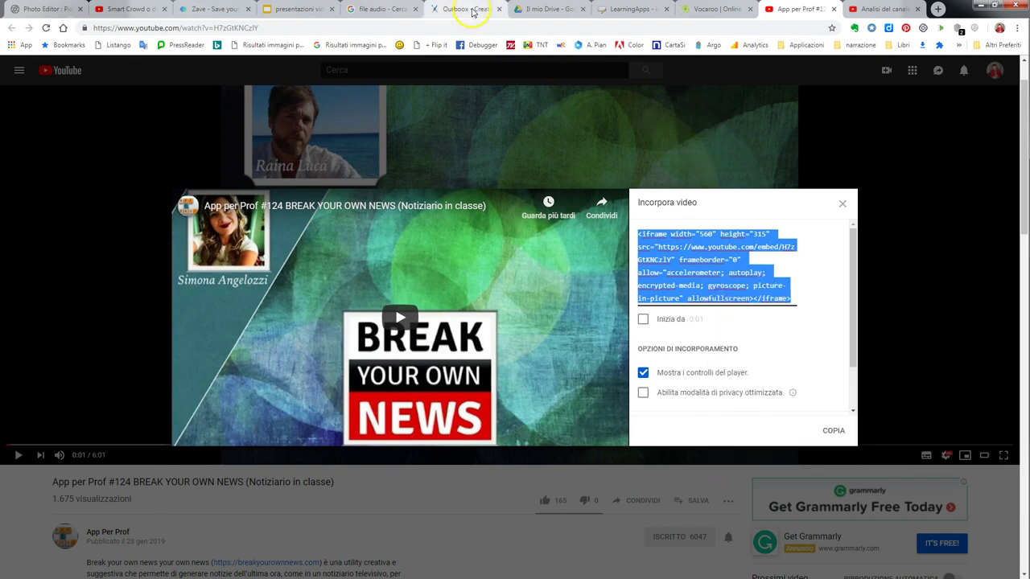
click(466, 9)
click(540, 161)
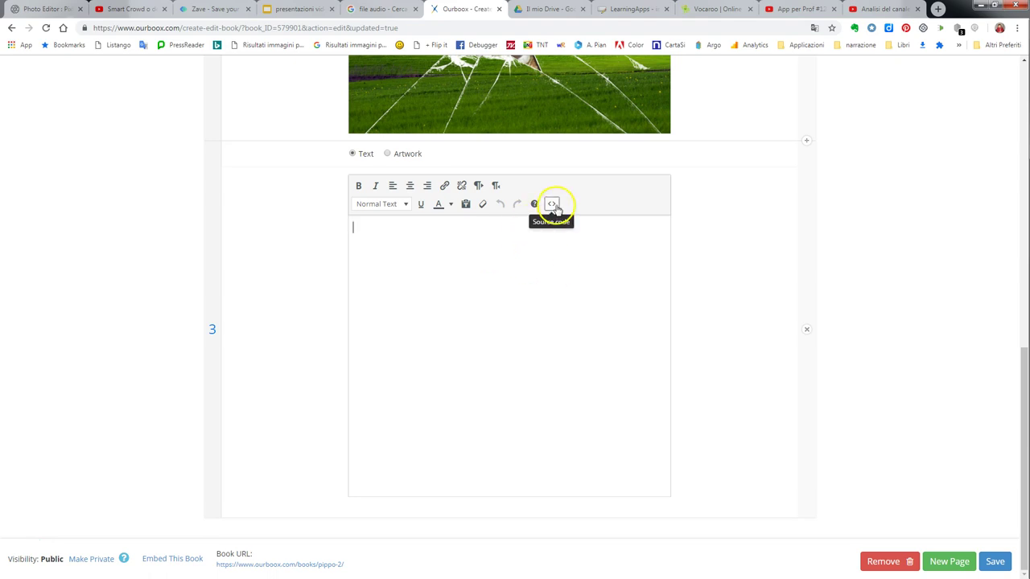
click(777, 10)
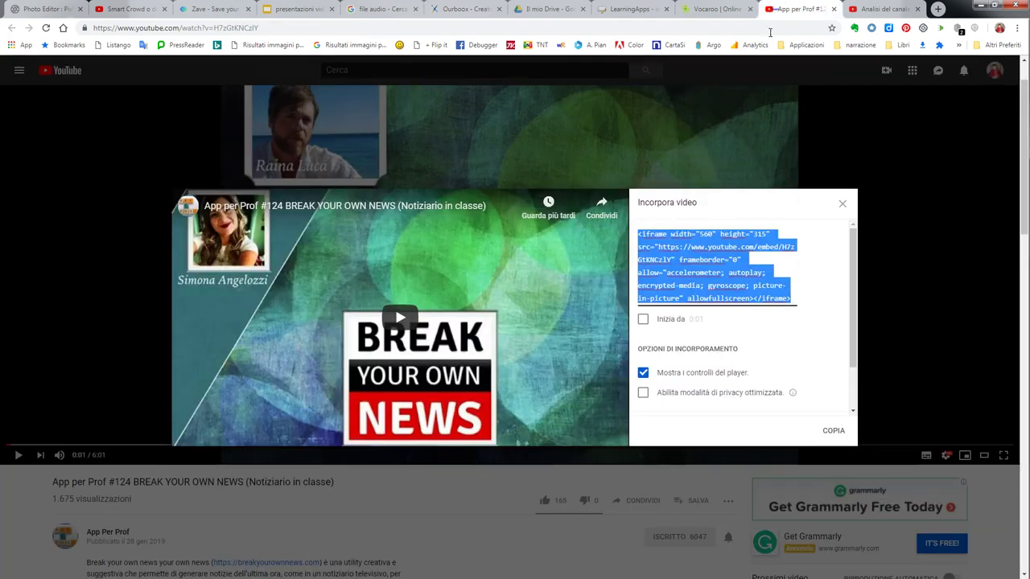
click(641, 233)
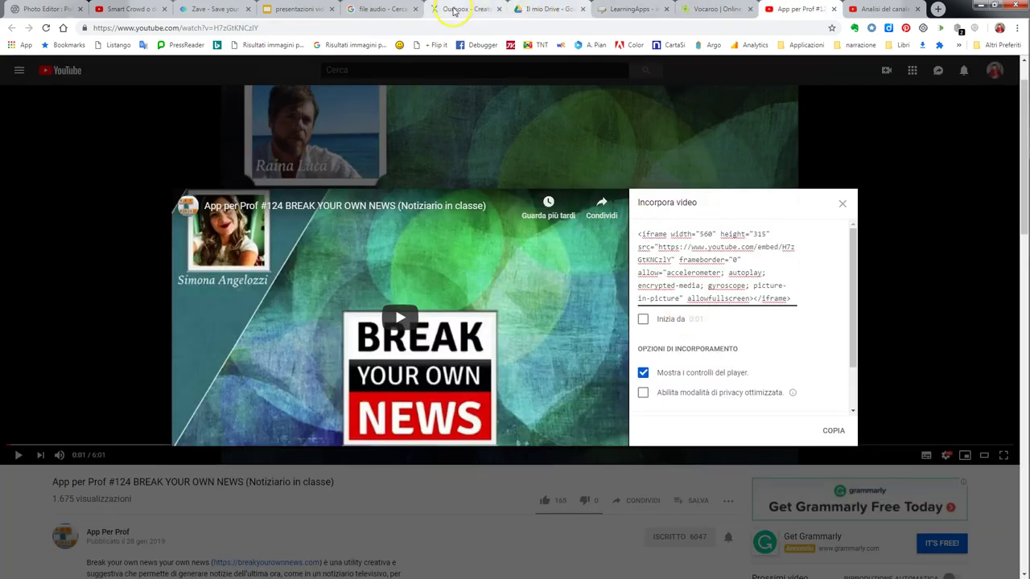
click(463, 9)
click(552, 203)
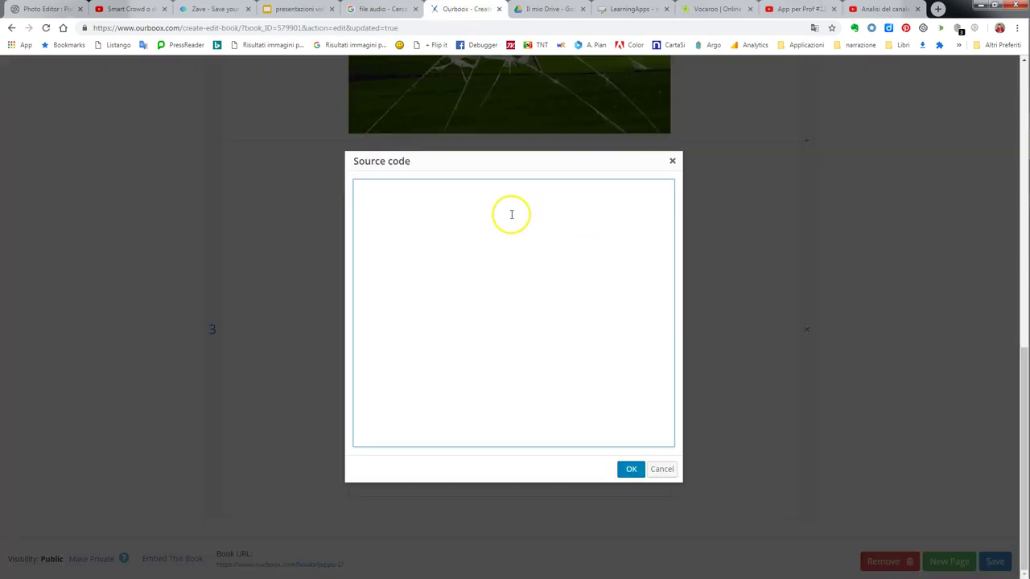
Paste the YouTube iframe code into page 3's source box to embed the video.
drag(556, 167, 786, 182)
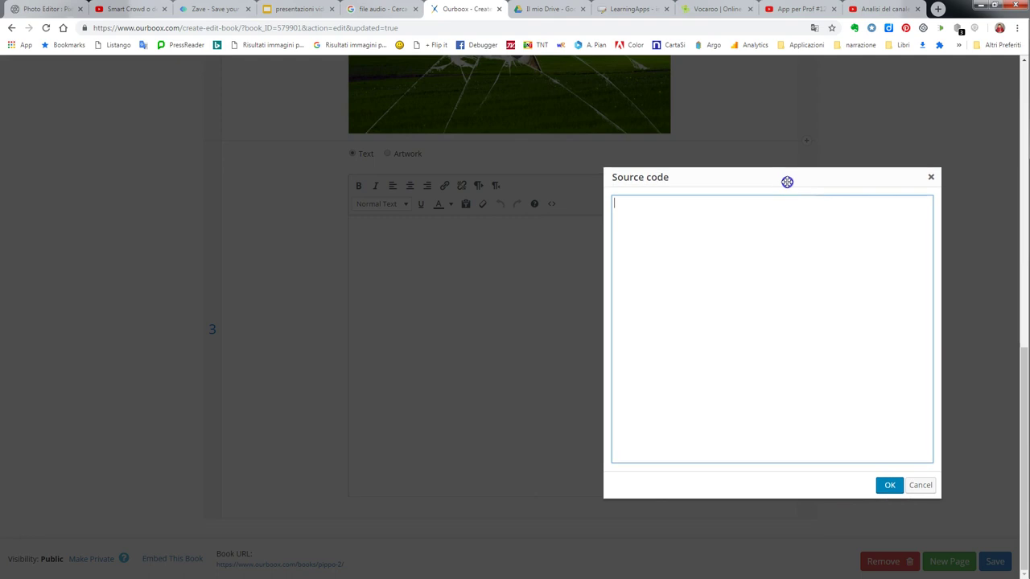
click(720, 238)
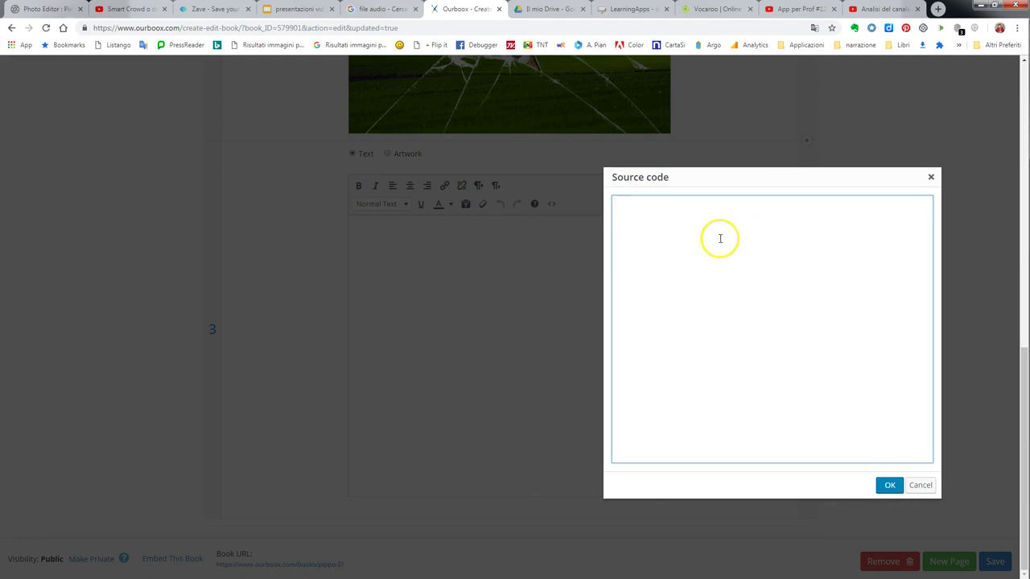
right_click(709, 242)
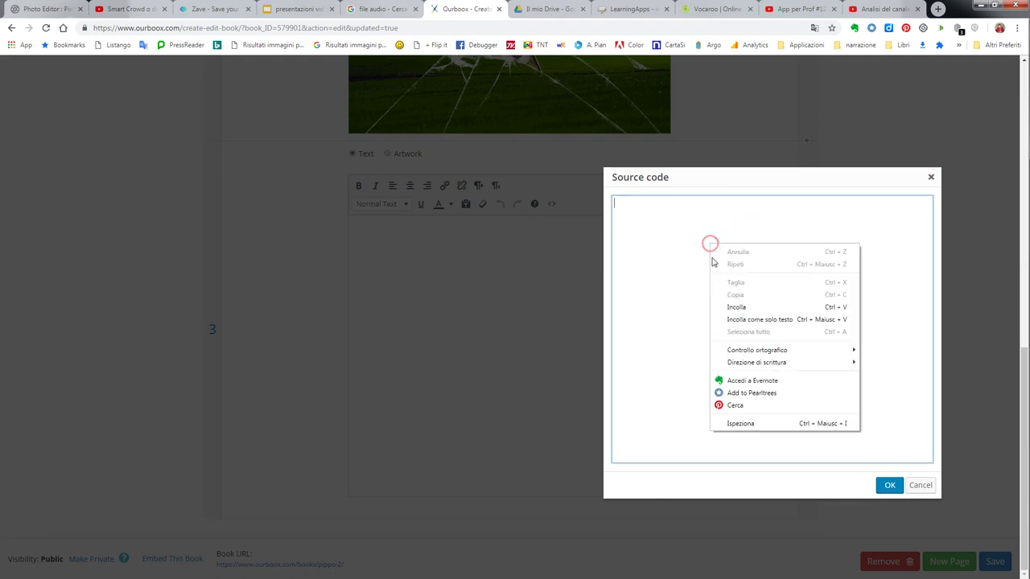
click(737, 308)
click(890, 486)
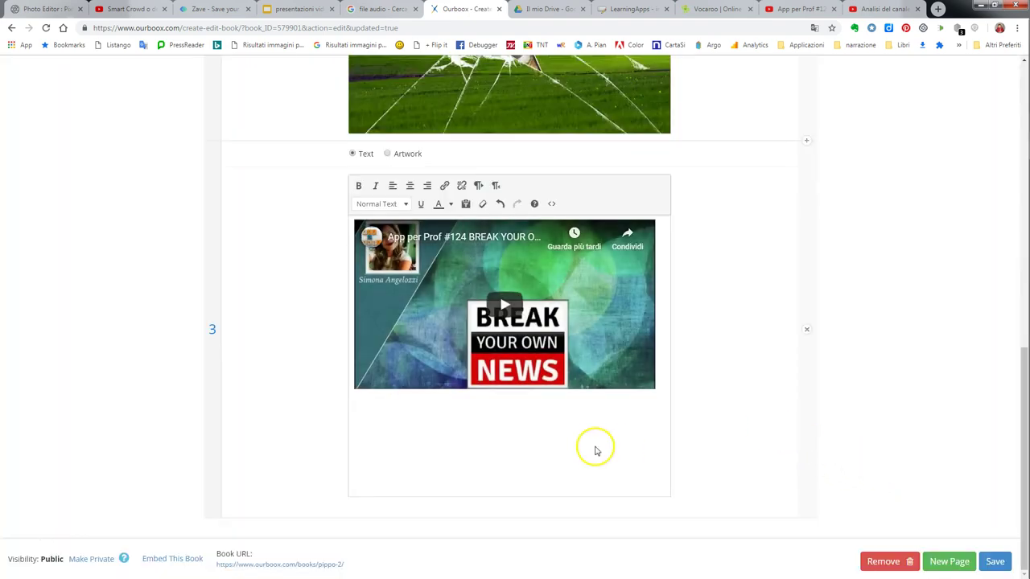
click(662, 393)
click(598, 435)
Paste the Italian paragraph on Ourboox's classroom uses below the video, strip its formatting, and save.
key(ctrl+v)
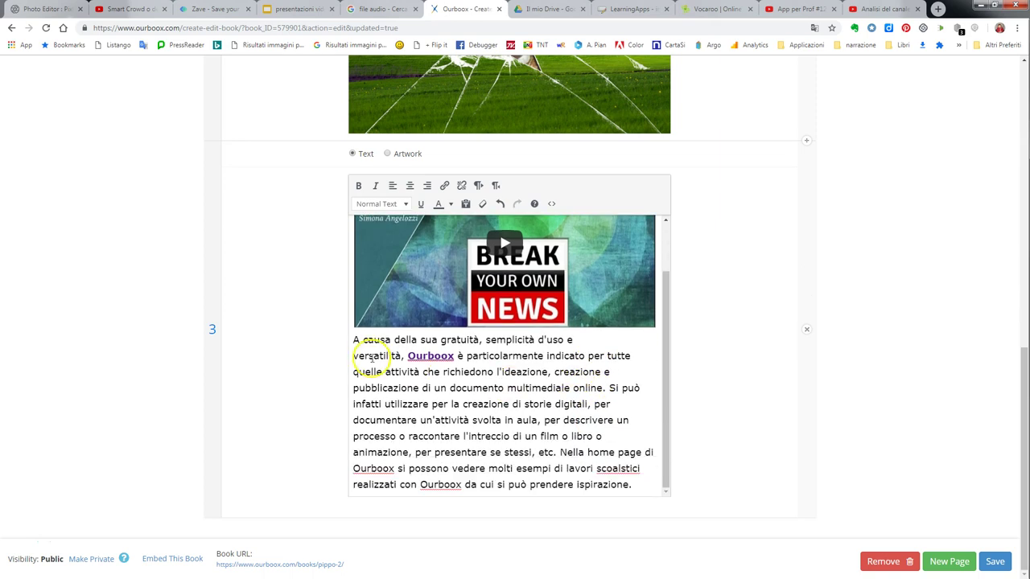
drag(353, 340, 669, 478)
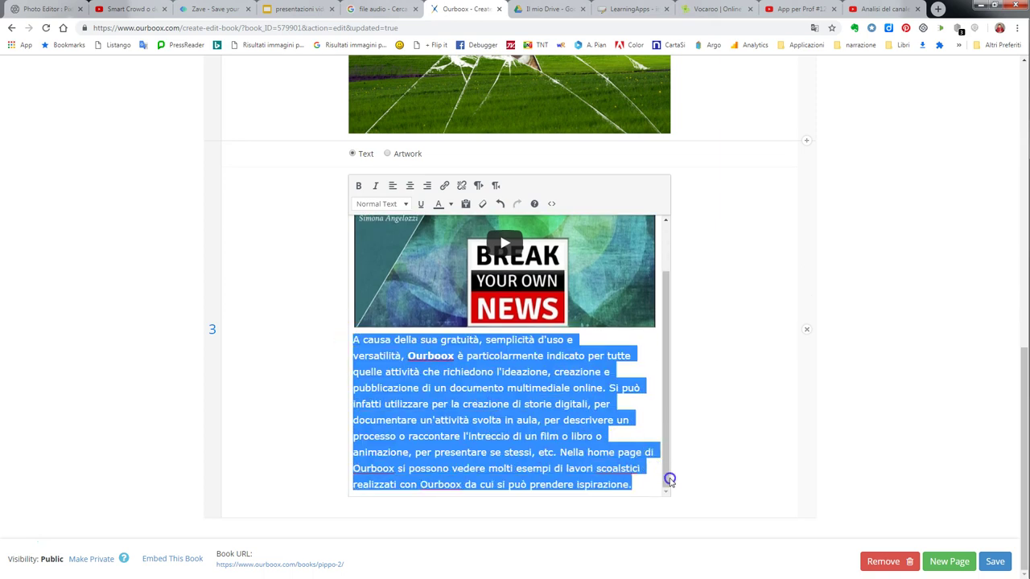
click(483, 204)
click(483, 371)
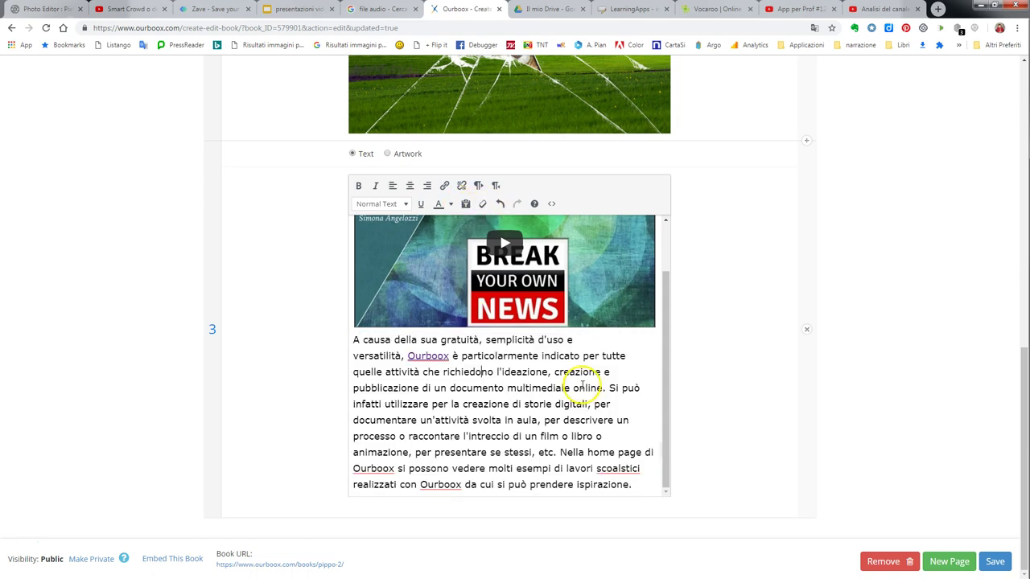
click(997, 561)
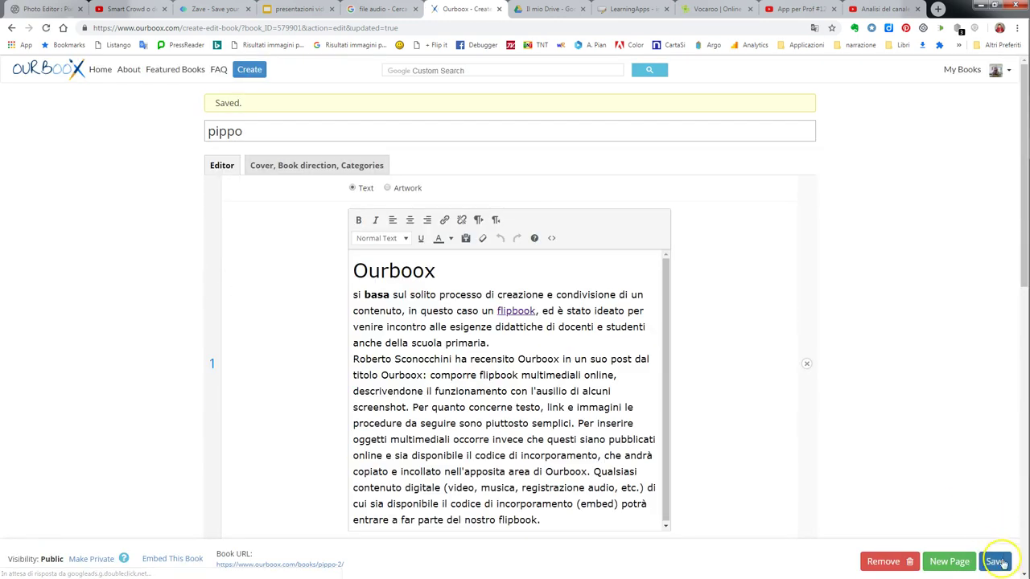
scroll(973, 481, down, 5)
Scroll down to the empty page 4, then bring up the Vocaroo recording's sharing page.
scroll(974, 480, down, 8)
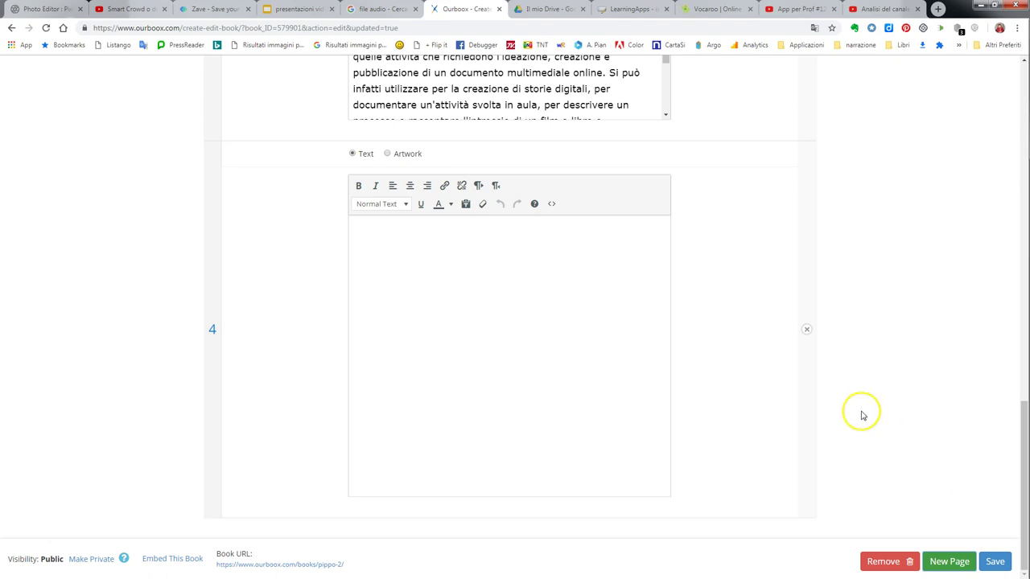
click(711, 11)
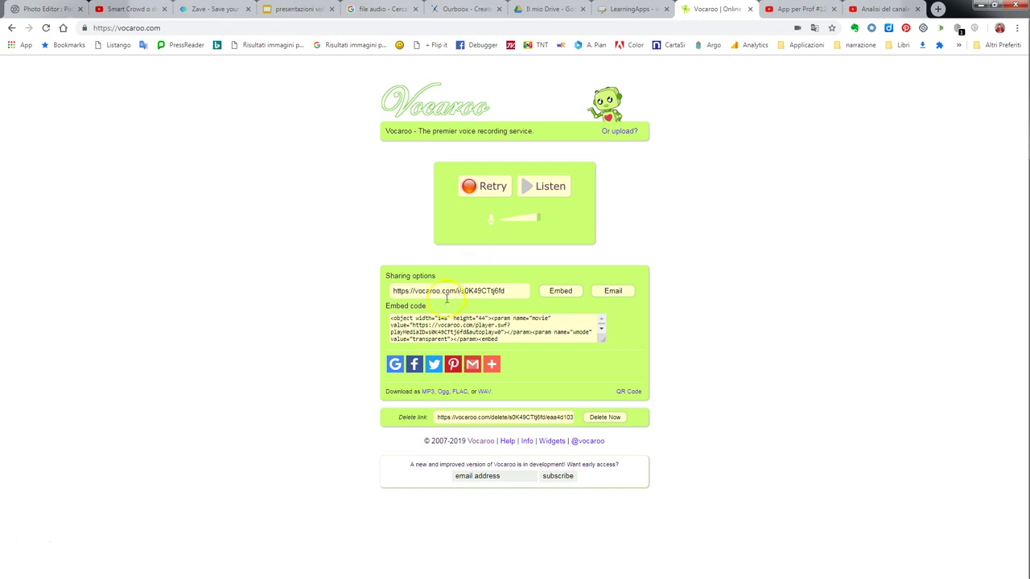
Copy the Vocaroo recording's embed code and return to the Ourboox book editor.
click(467, 330)
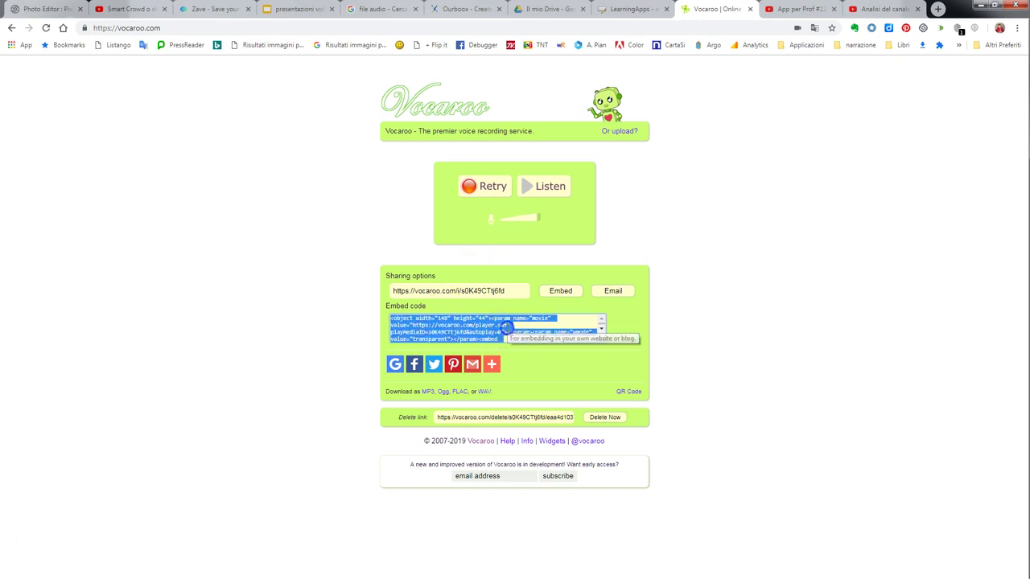
right_click(467, 330)
click(483, 342)
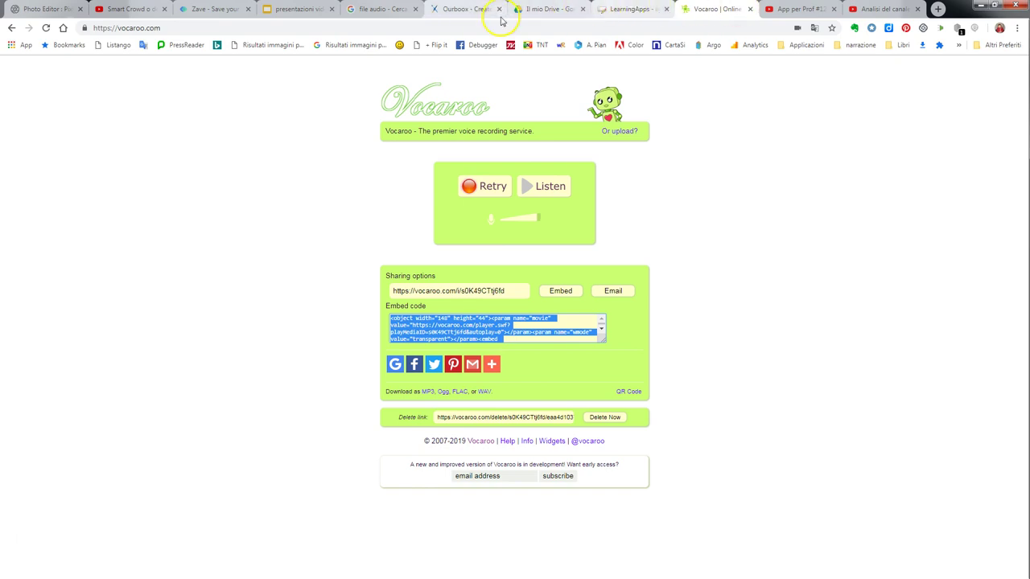
click(458, 10)
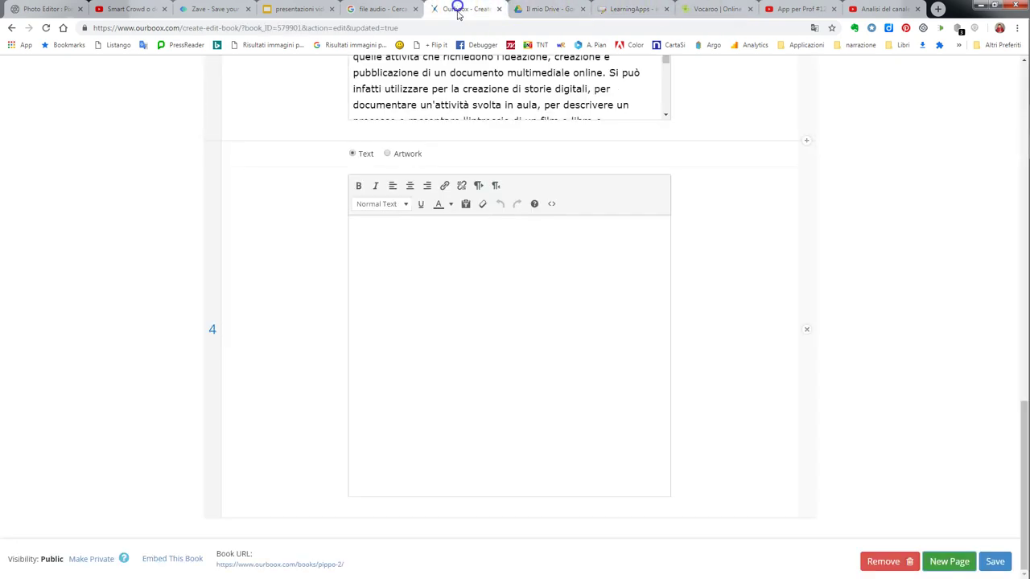
Embed the Vocaroo audio player on page 4 via the HTML source, adding an empty line below its link.
click(552, 206)
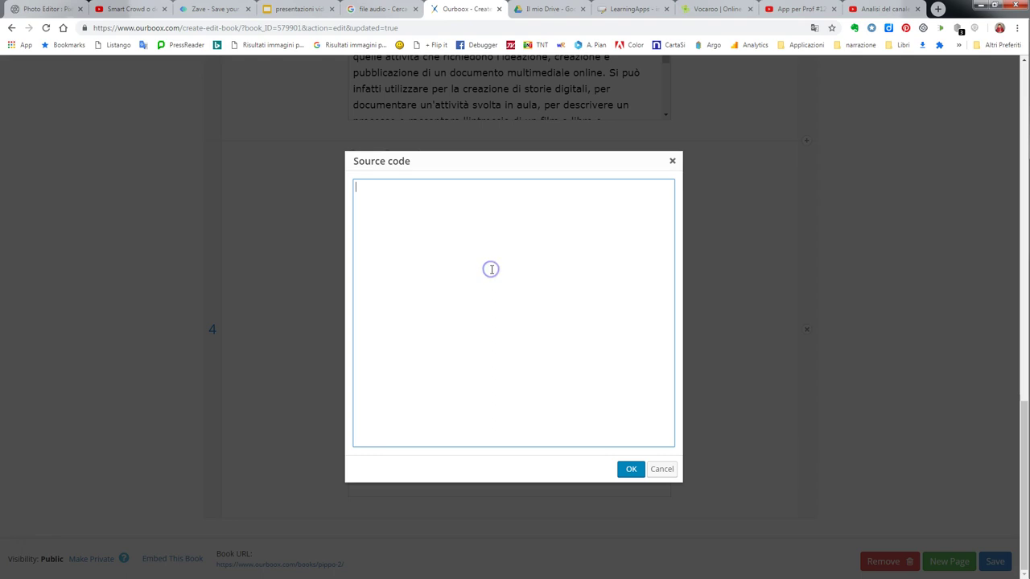
key(ctrl+v)
click(626, 471)
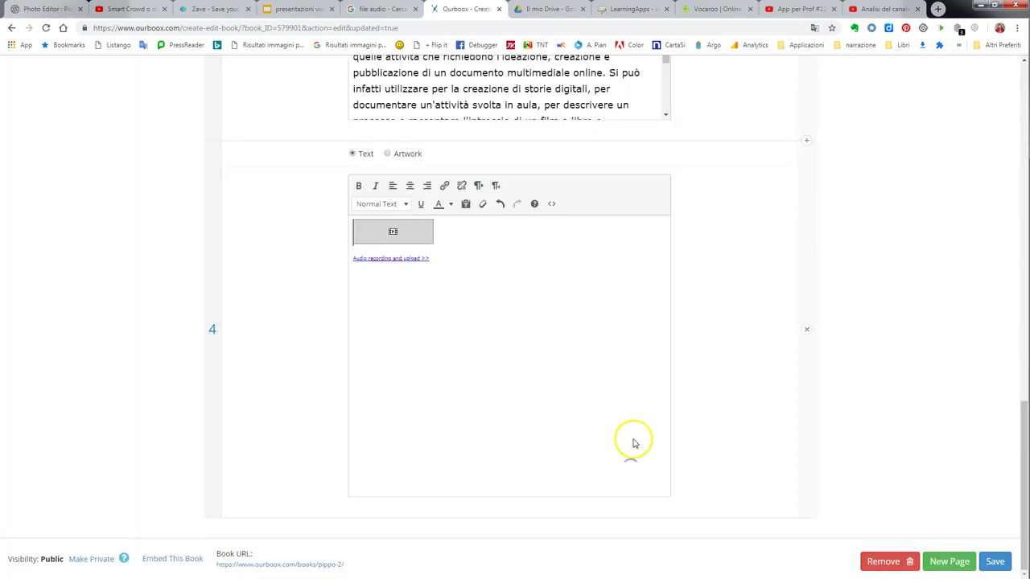
click(499, 315)
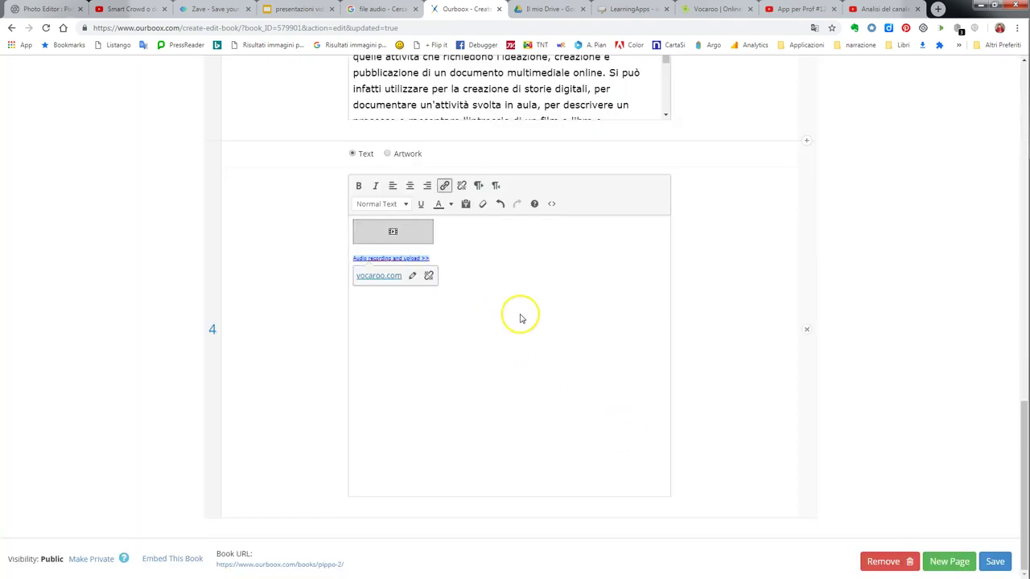
click(520, 317)
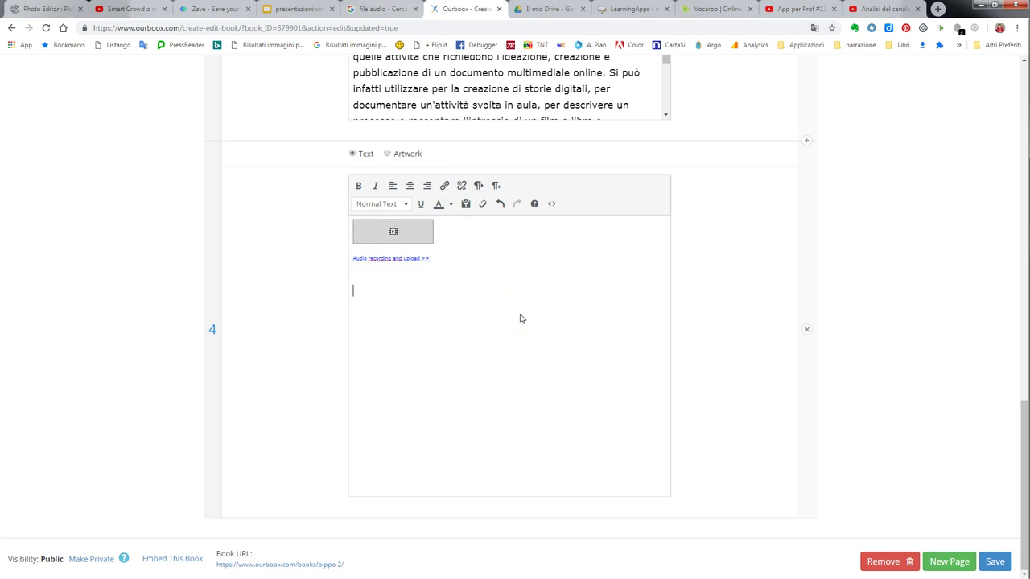
click(528, 314)
Open the Pomer - 25 activity from LearningApps' Mathematics category.
click(629, 9)
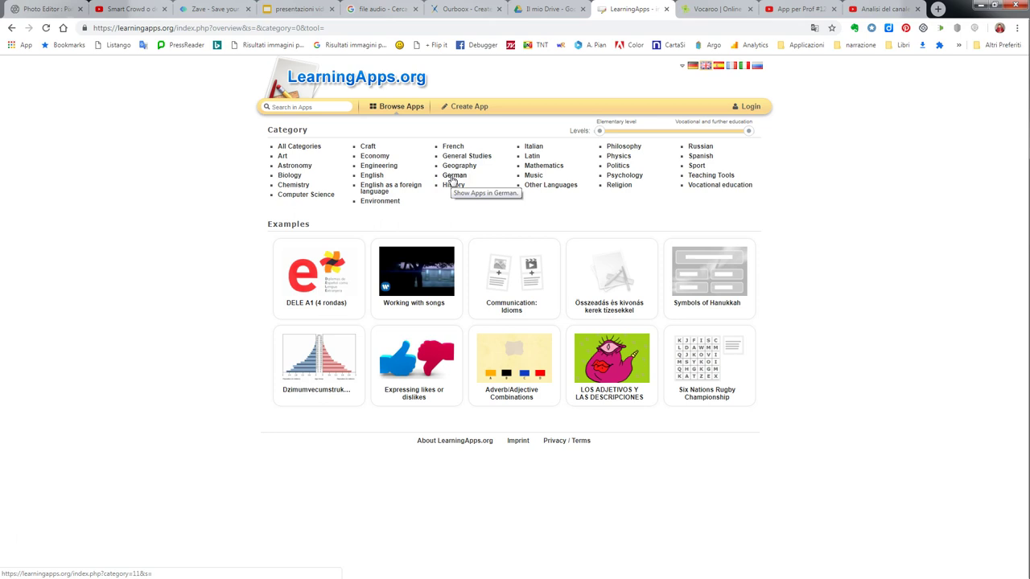
click(542, 166)
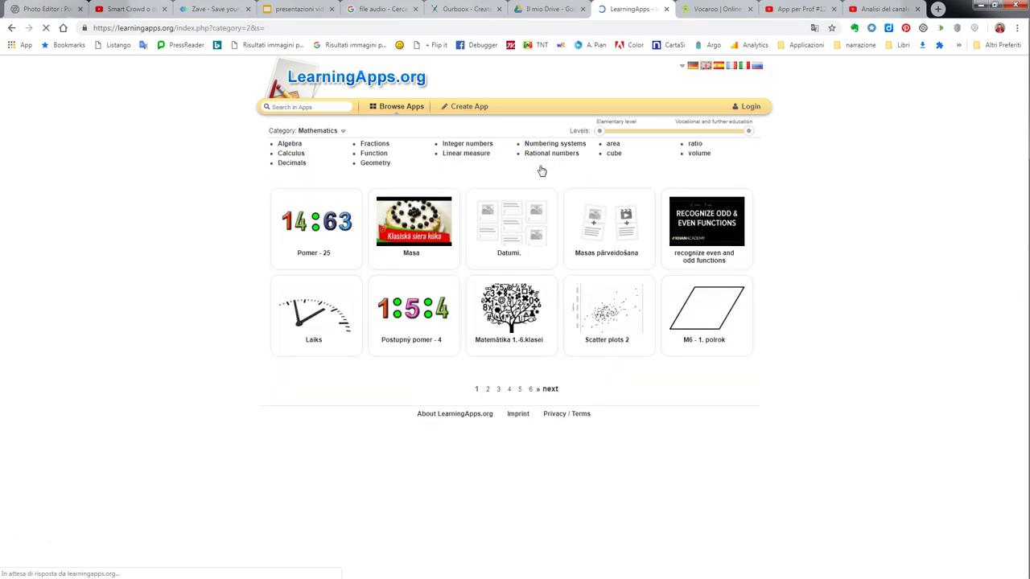
click(339, 231)
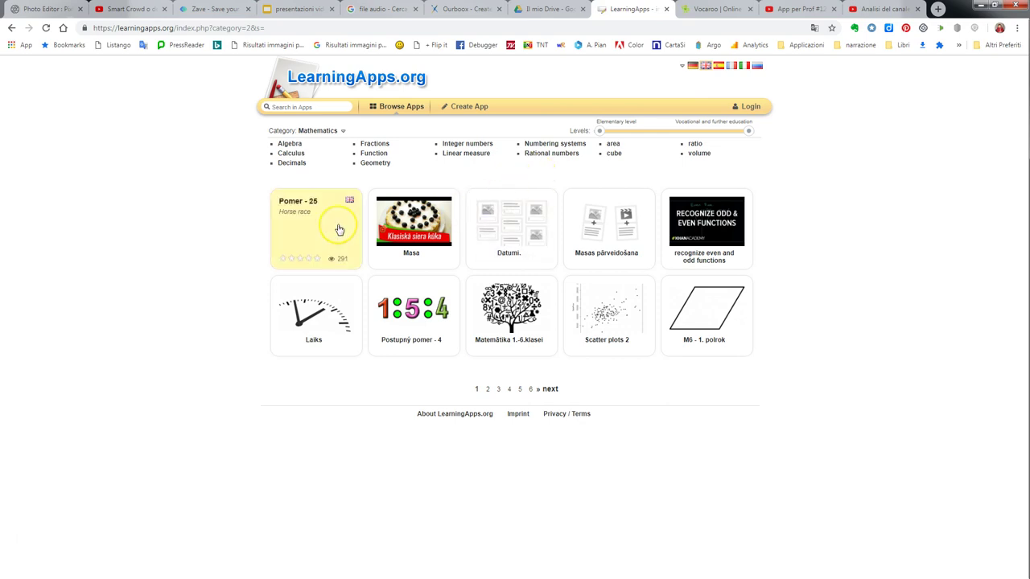
click(375, 281)
click(350, 236)
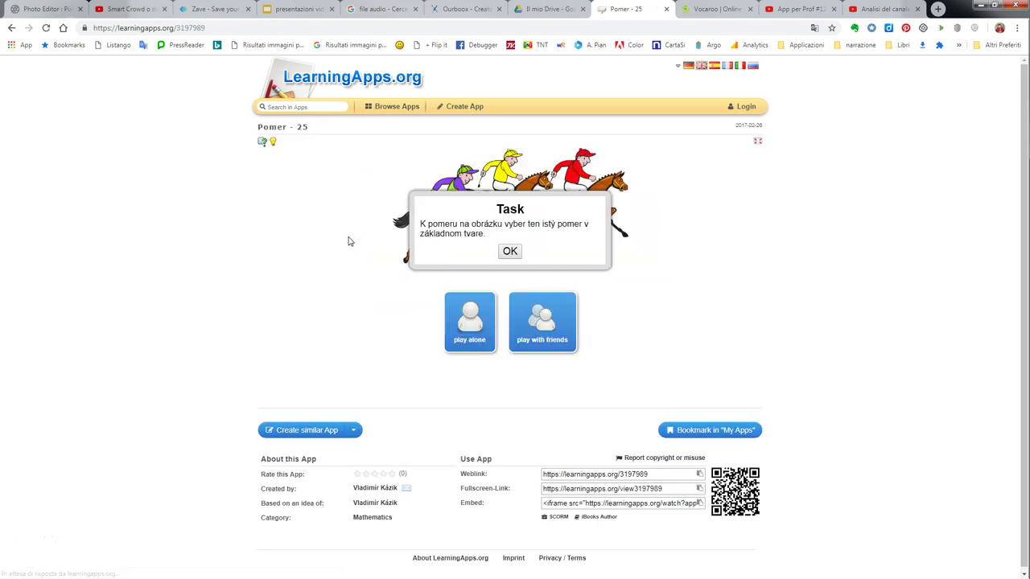
scroll(554, 419, down, 1)
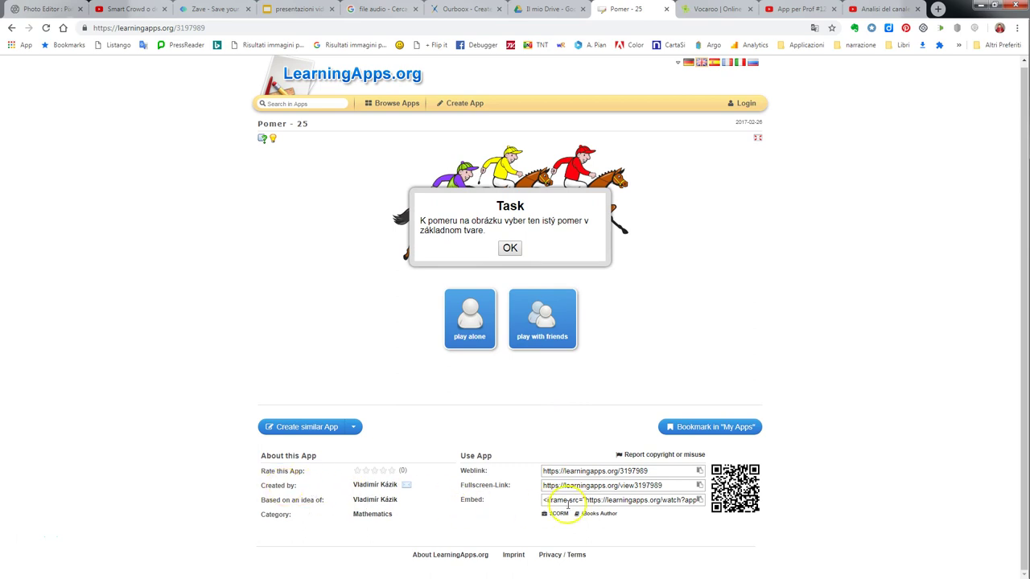
Copy Pomer - 25's iframe embed code and go back to the Ourboox editor.
click(568, 504)
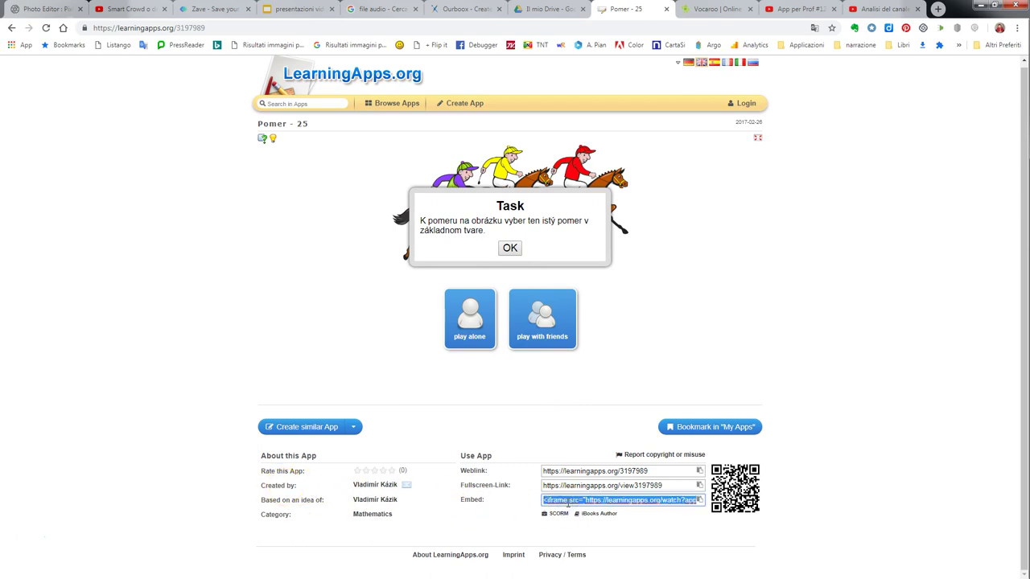
right_click(568, 501)
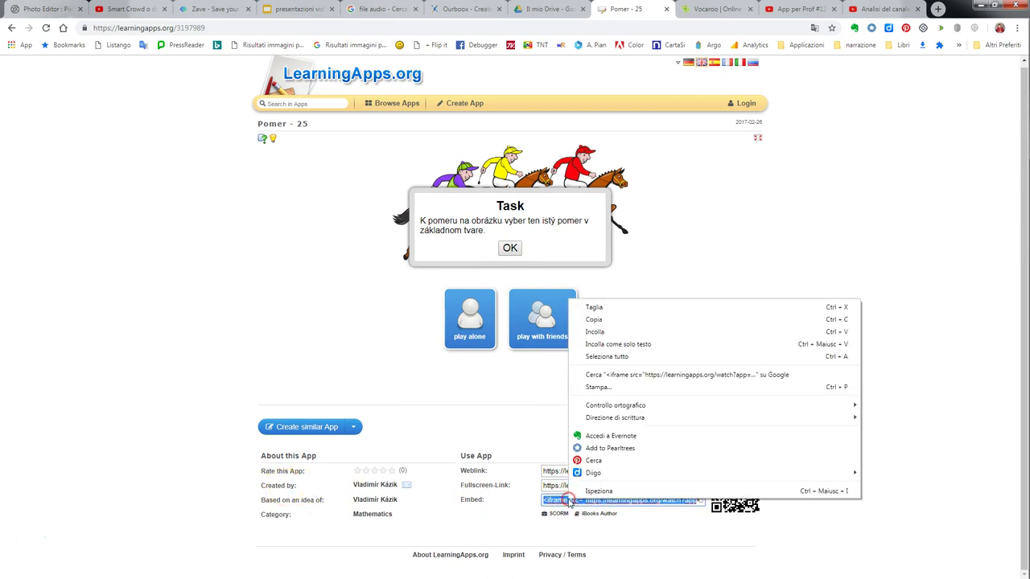
click(596, 316)
click(459, 9)
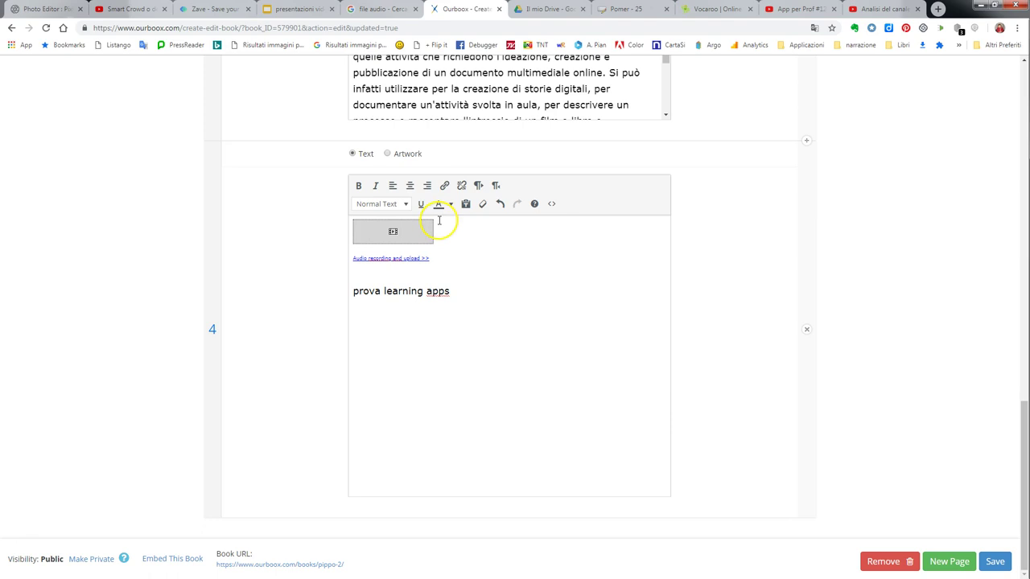
Paste the Pomer - 25 iframe code at the end of page 4's HTML source to embed the activity.
click(552, 203)
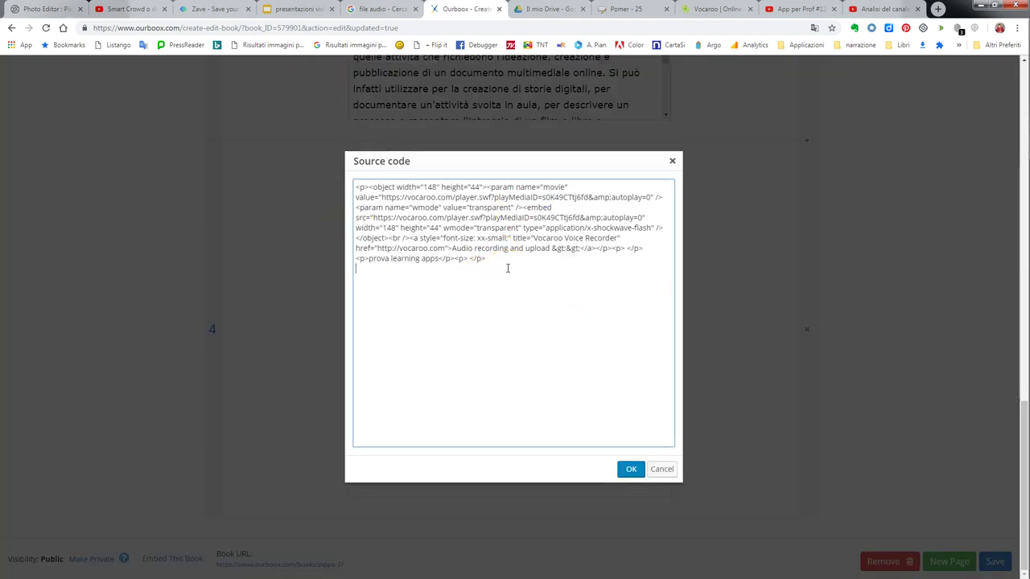
key(ctrl+v)
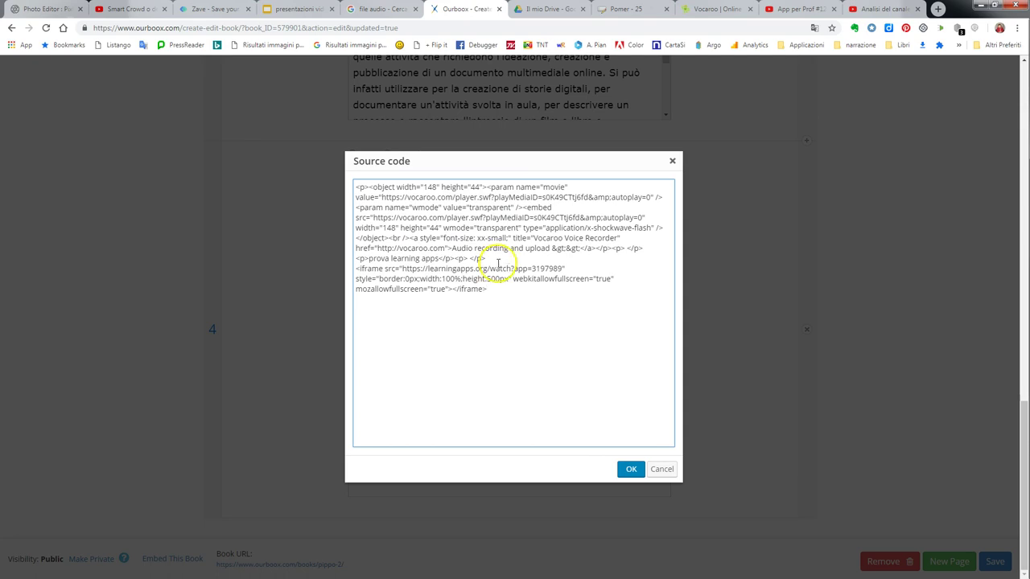
click(630, 470)
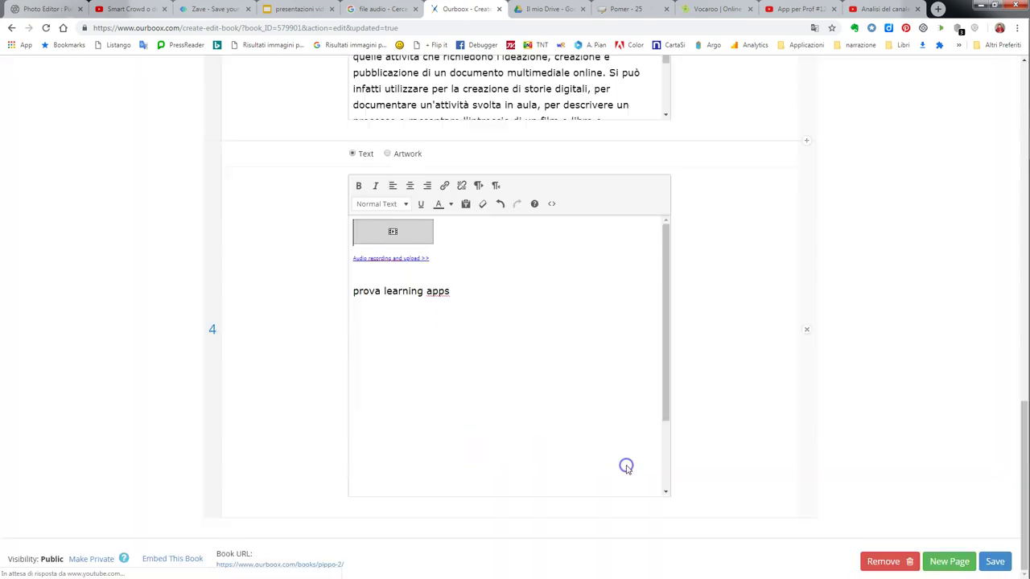
scroll(573, 367, down, 3)
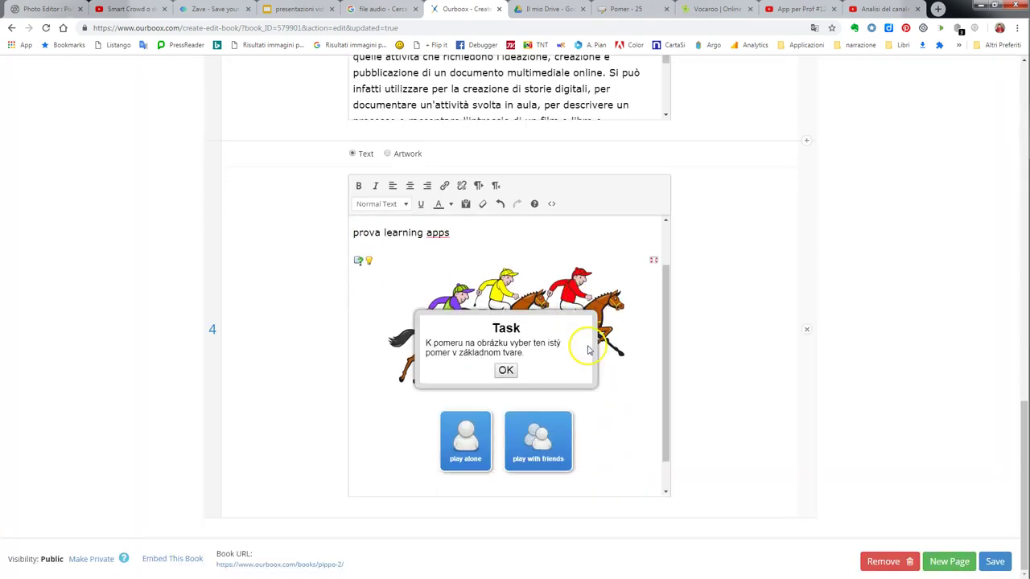
Save pippo and go to My Books, listing pippo, Prova and DigComp2-1_ITA.
click(1010, 561)
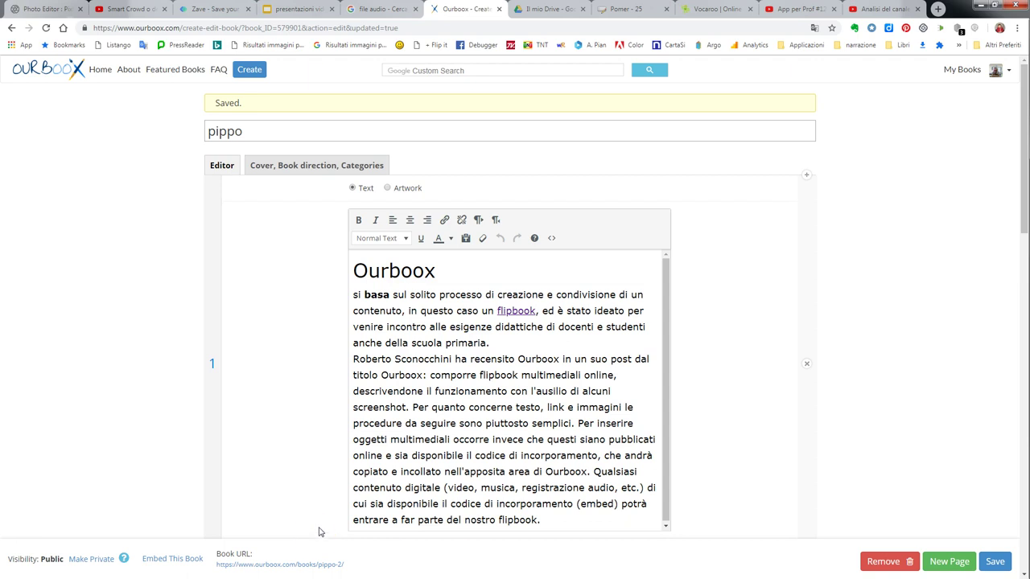
click(962, 69)
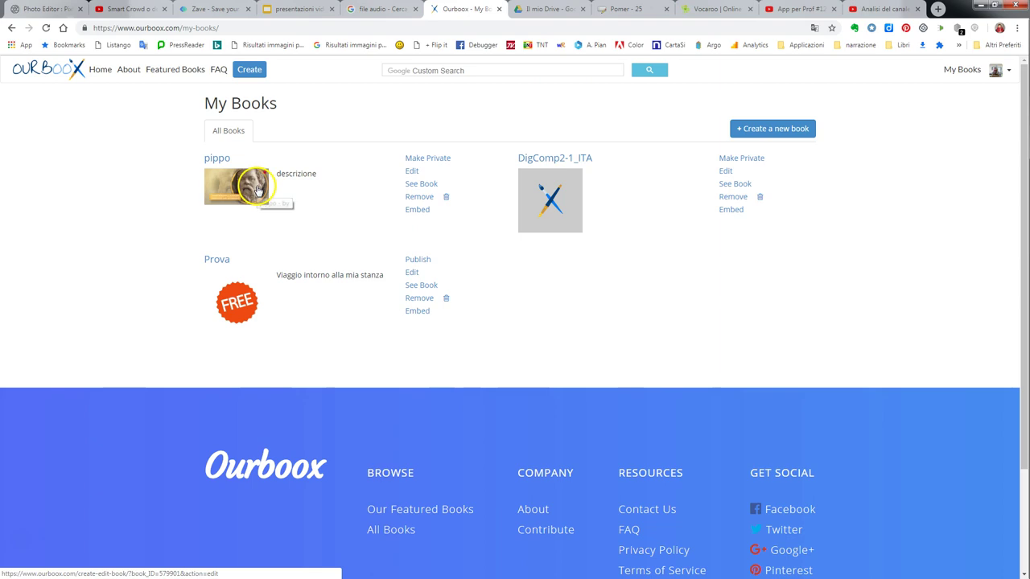
Open pippo in the reader and flip forward to pages 3 and 4.
click(417, 185)
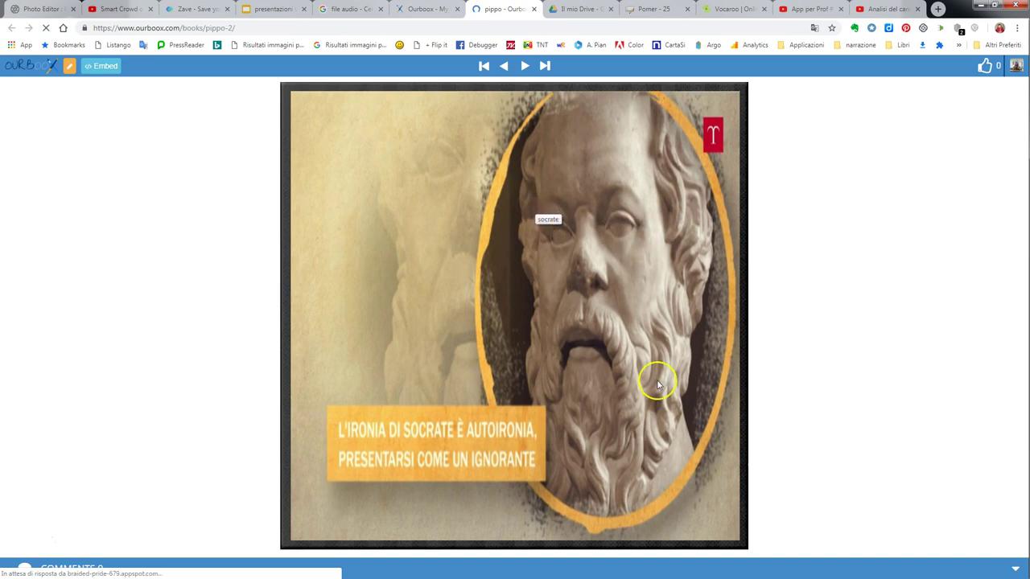
click(652, 257)
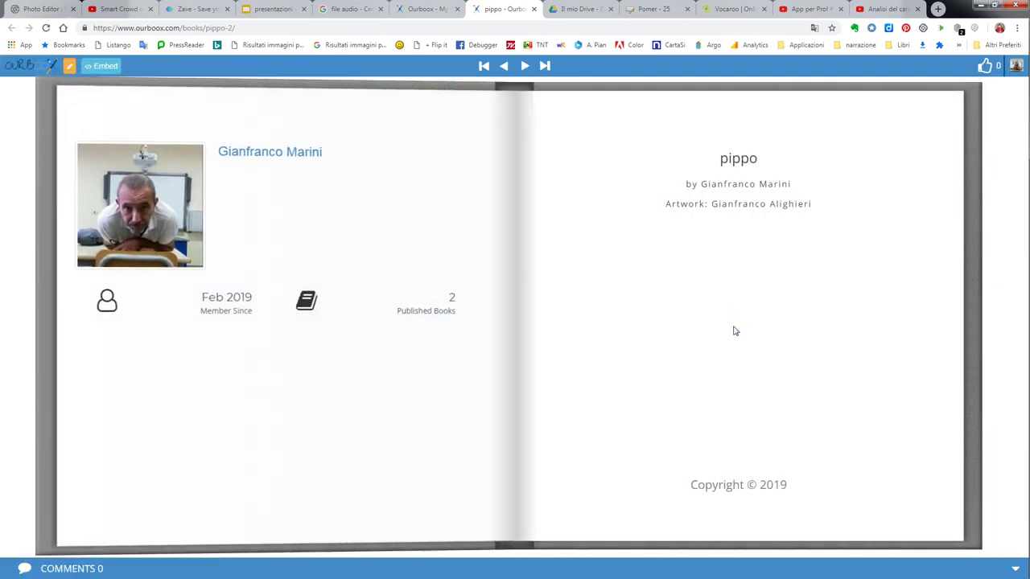
click(944, 312)
click(525, 65)
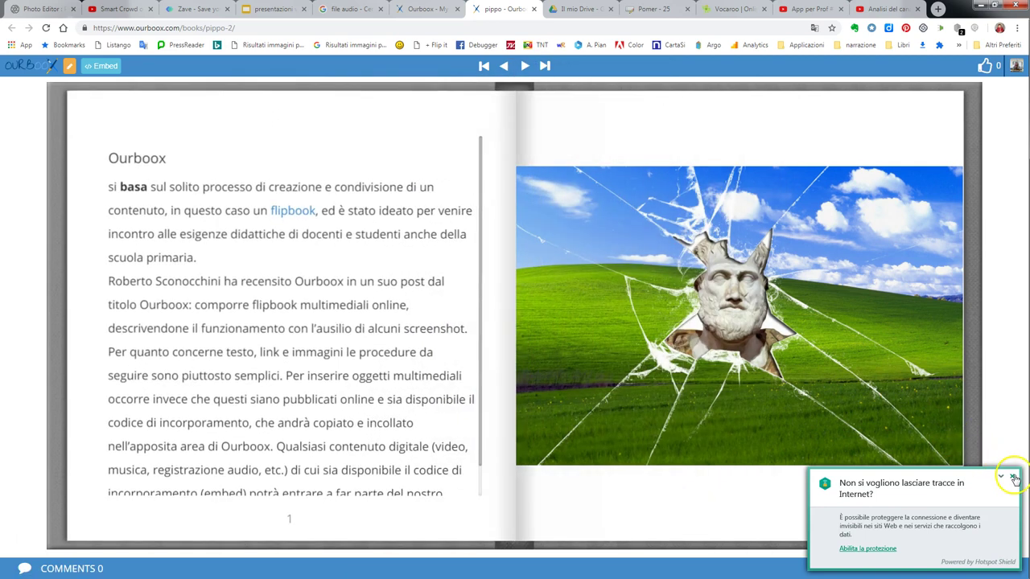
click(1011, 476)
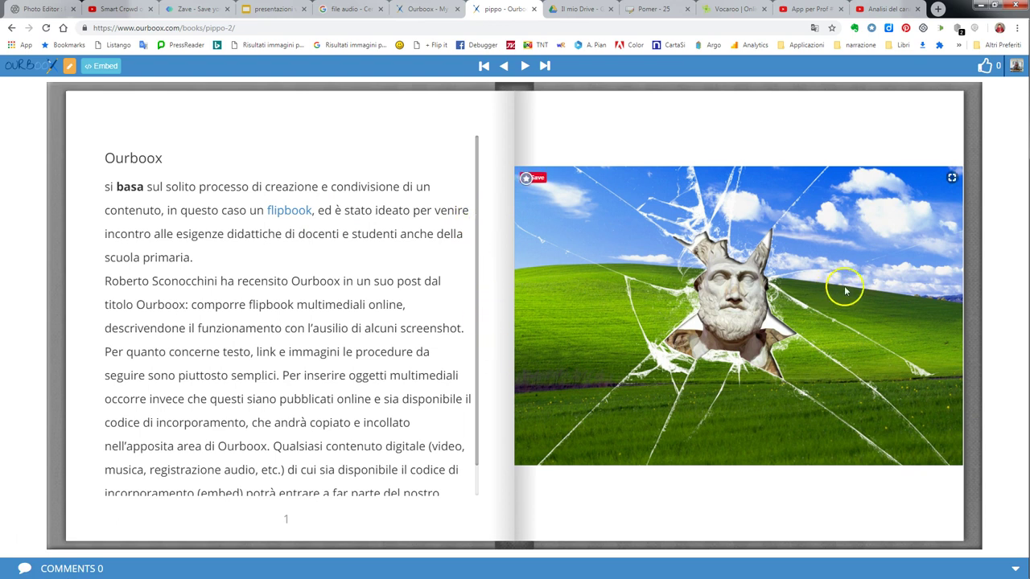
click(524, 67)
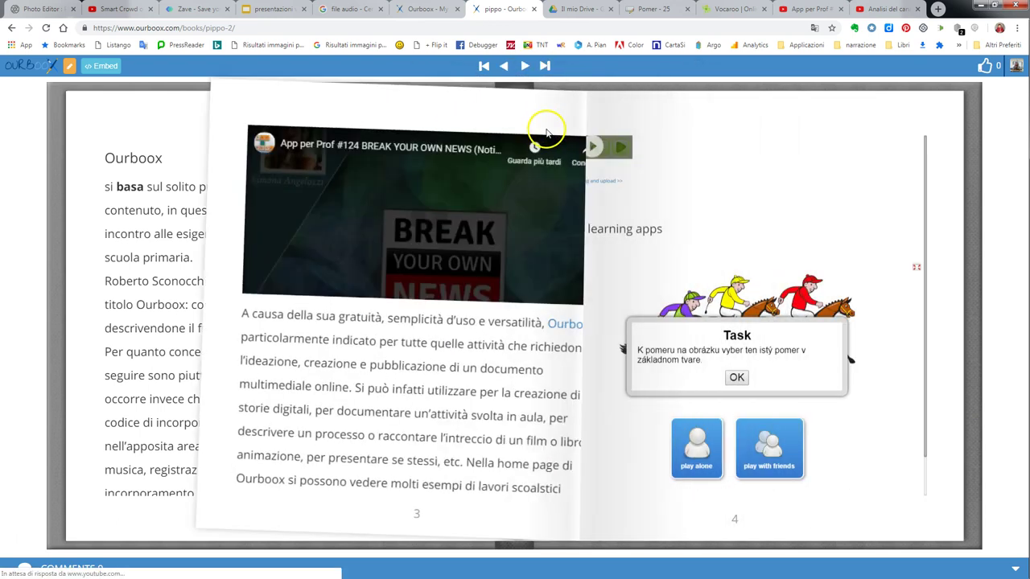
Play and pause the YouTube video on page 3, then play the Vocaroo recording on page 4.
click(279, 242)
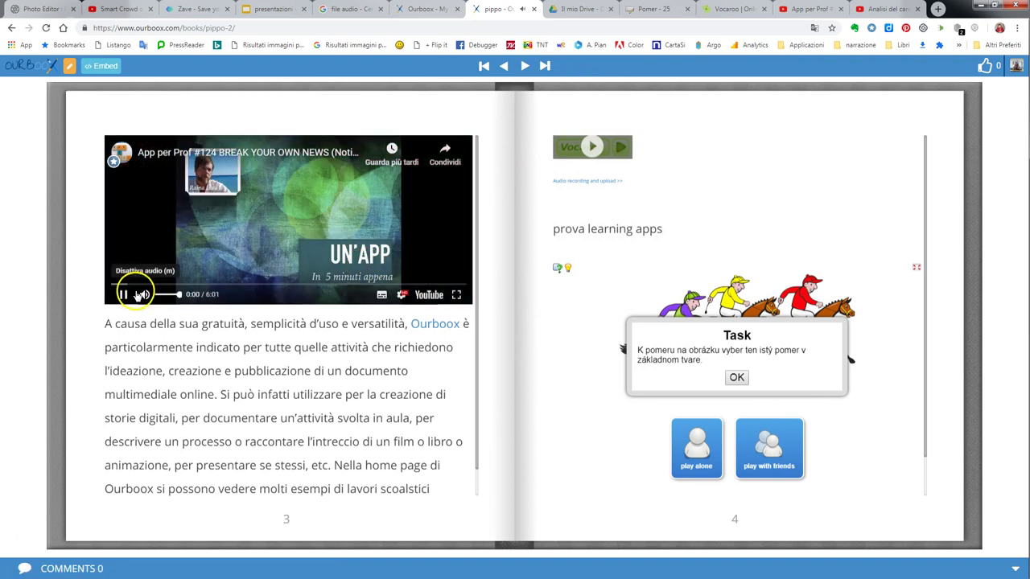
click(125, 296)
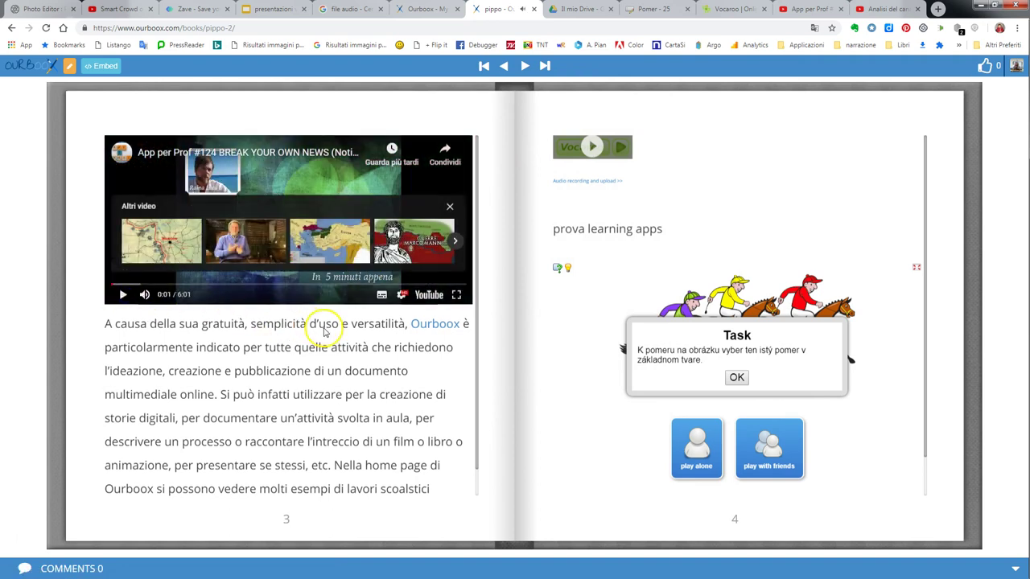
click(590, 149)
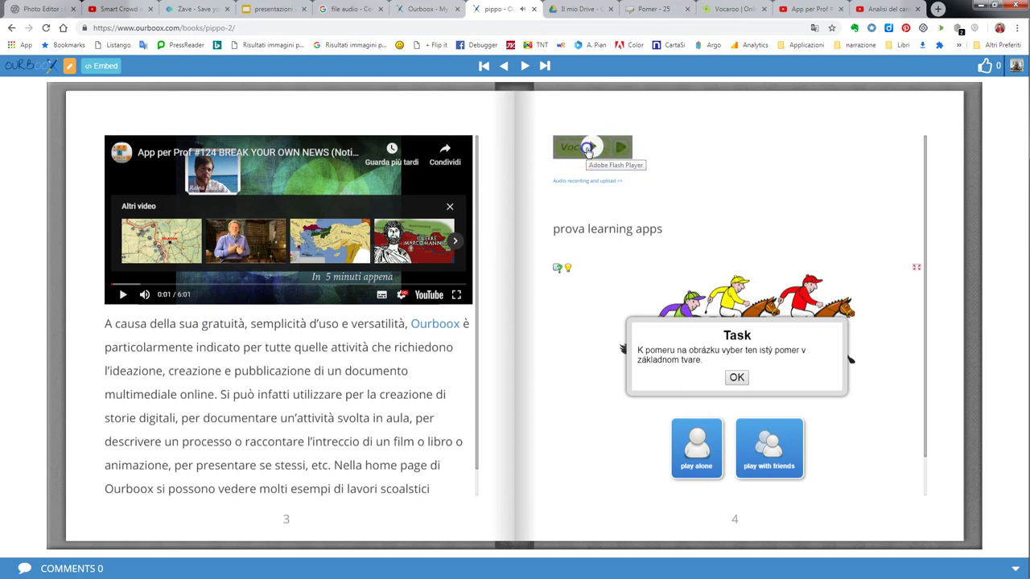
click(621, 149)
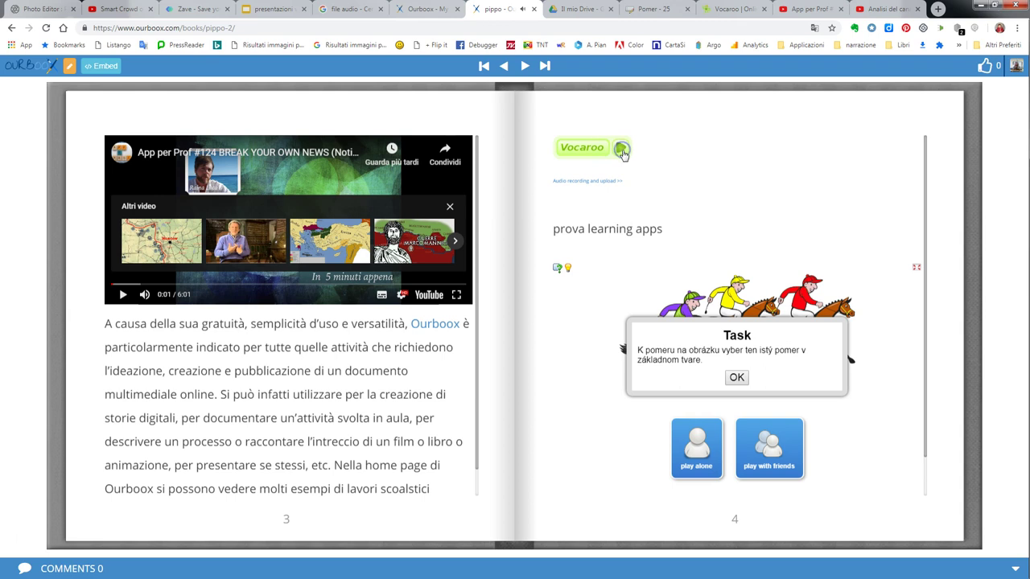